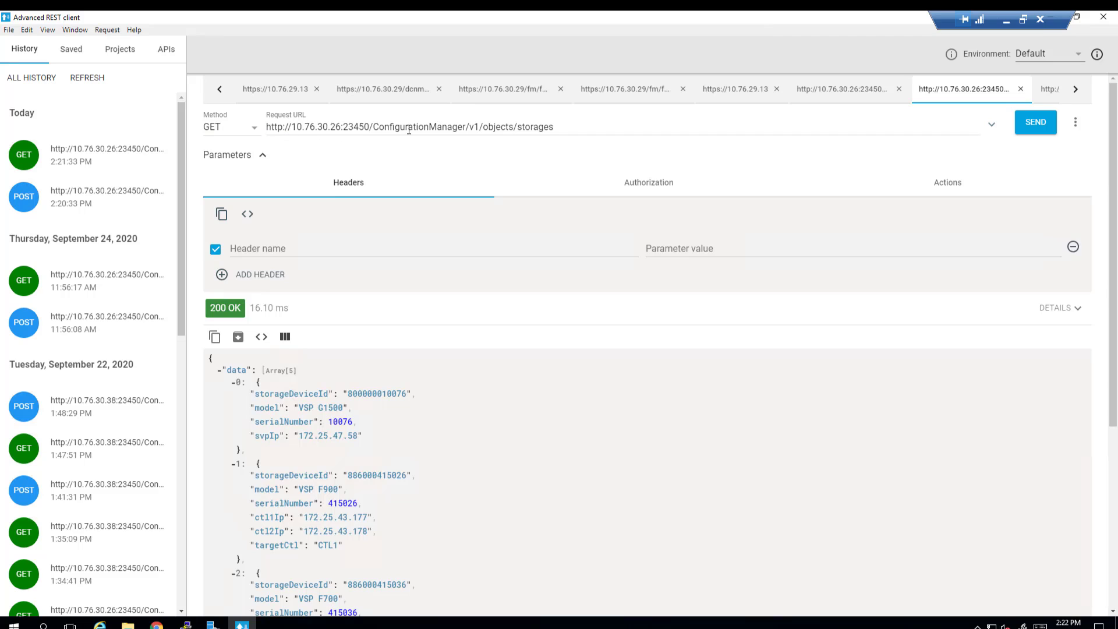
# Step: Re-send the storage list request, review all five storages, then switch to Hitachi Device Manager
pyautogui.click(1033, 123)
pyautogui.scroll(-2, 376, 400)
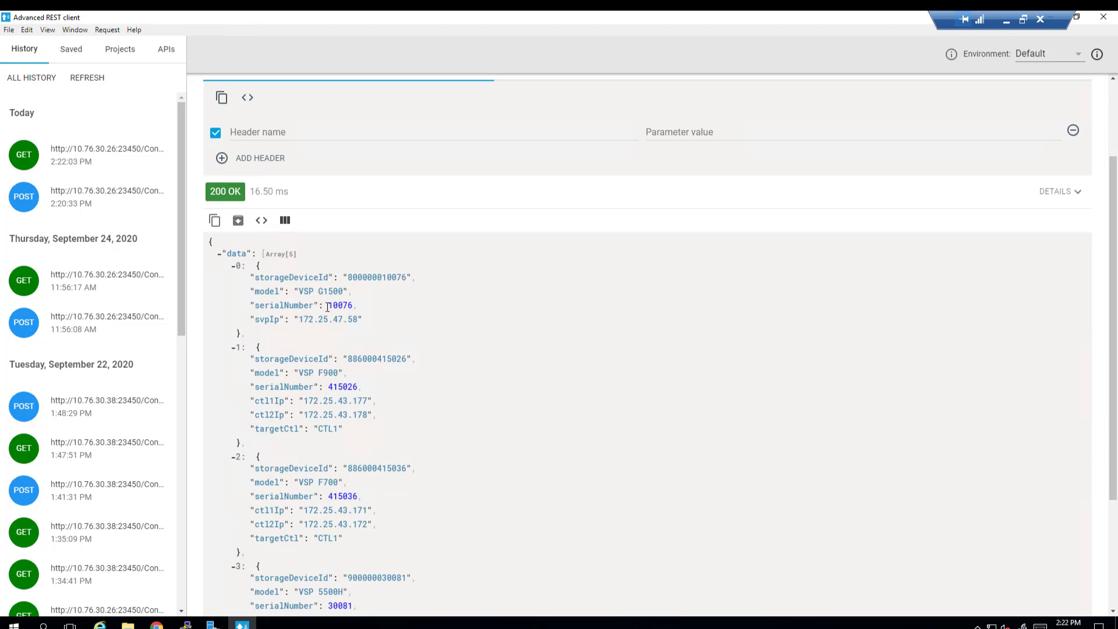
pyautogui.scroll(-1, 371, 446)
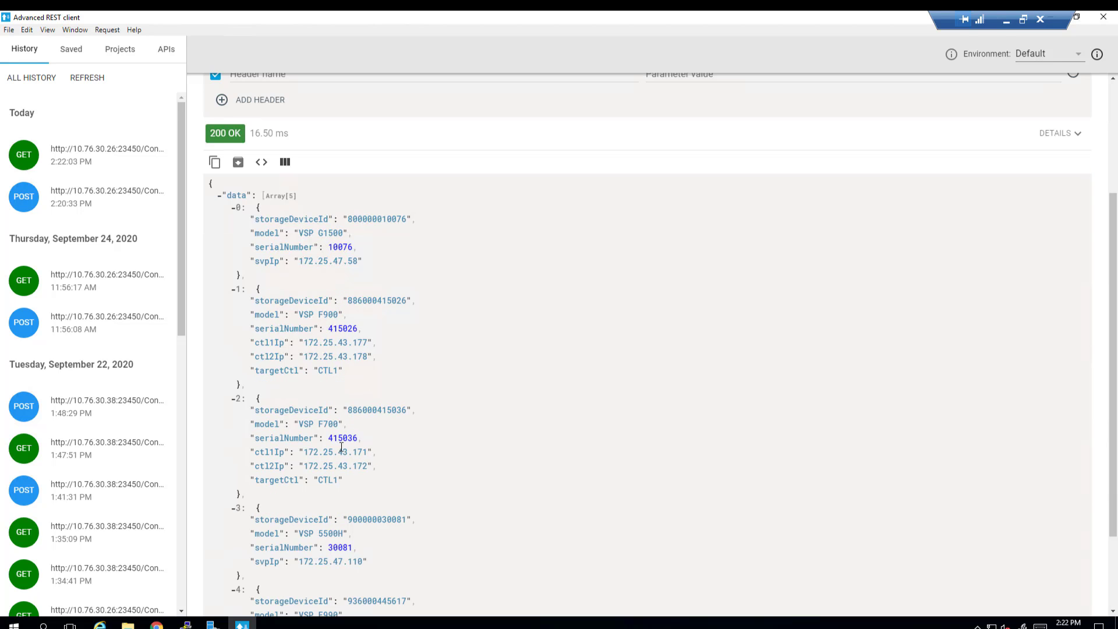
pyautogui.scroll(-1, 359, 465)
pyautogui.scroll(-1, 360, 486)
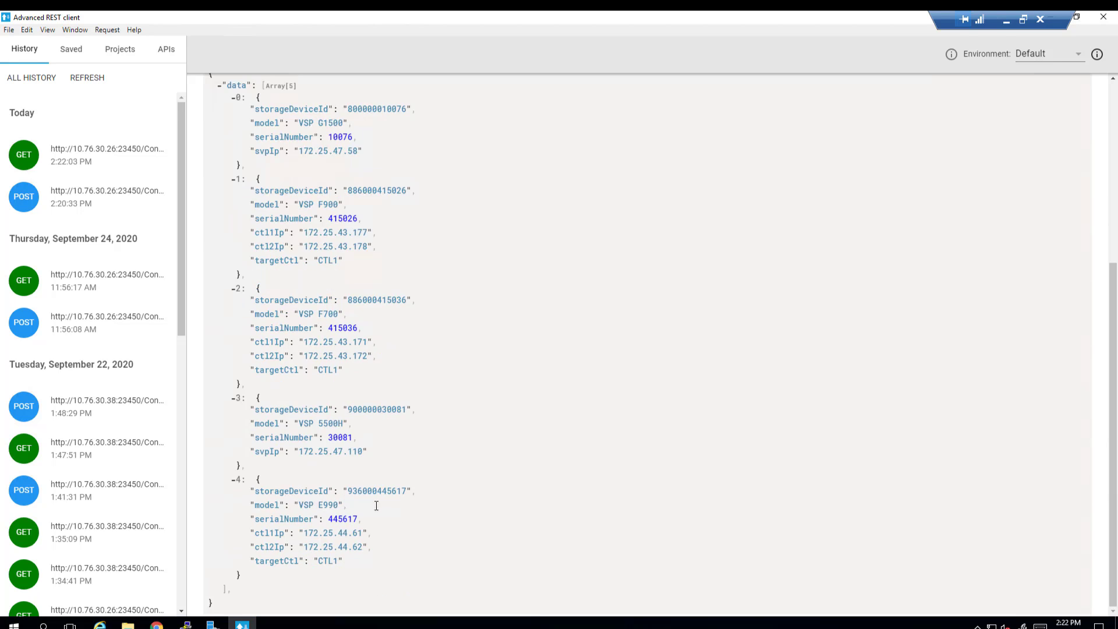
pyautogui.click(157, 625)
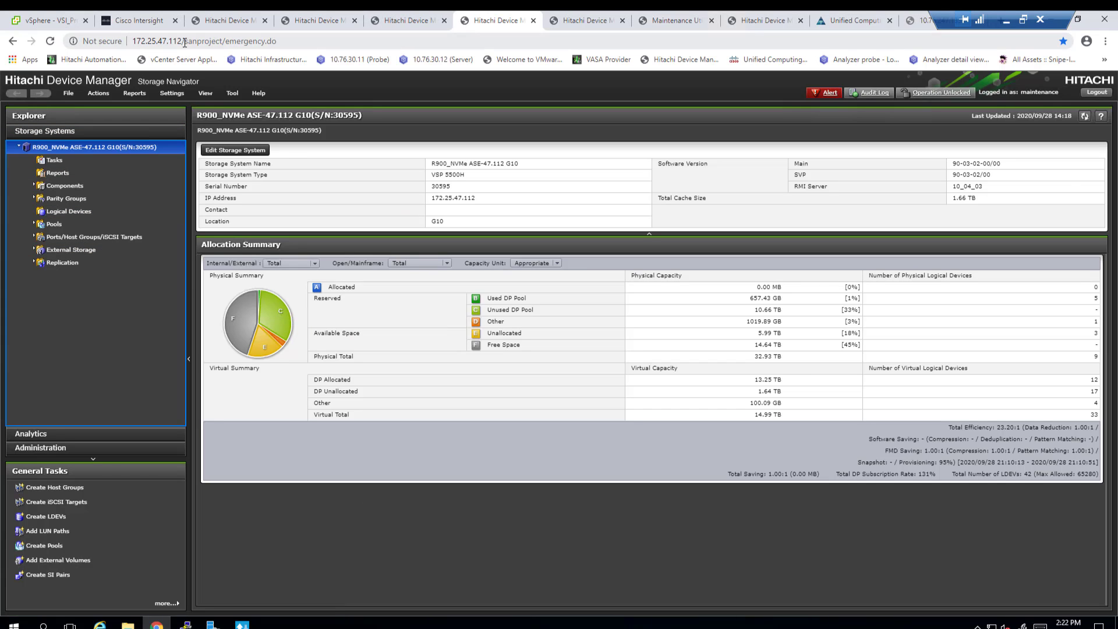
pyautogui.moveTo(182, 40); pyautogui.dragTo(133, 41)
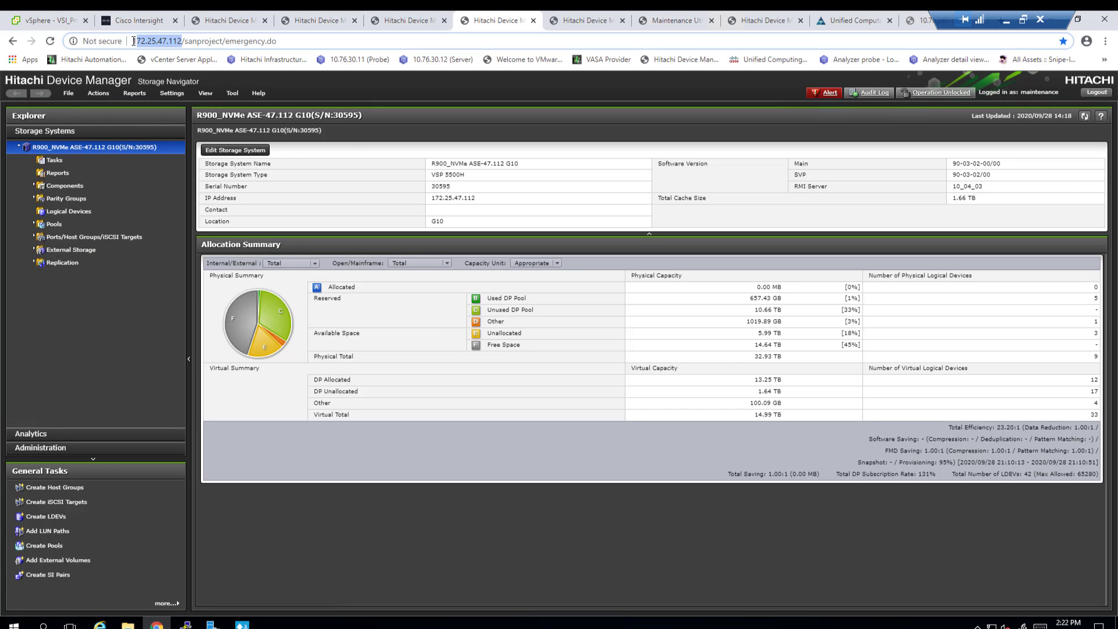
pyautogui.click(418, 195)
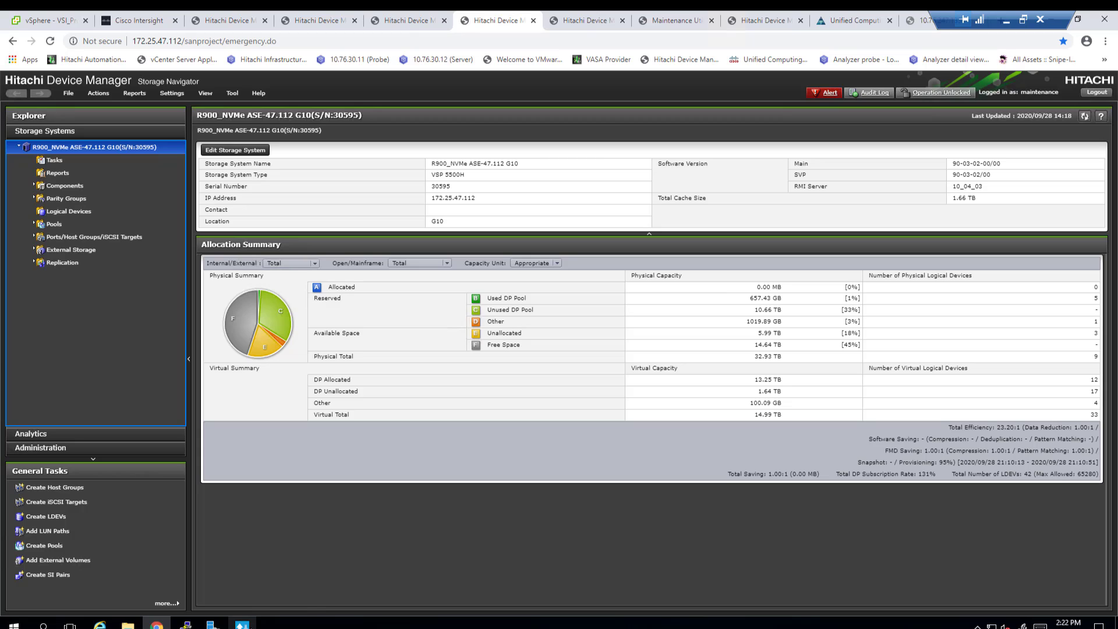
# Step: Add an Accept: application/json header to the storages request
pyautogui.click(243, 624)
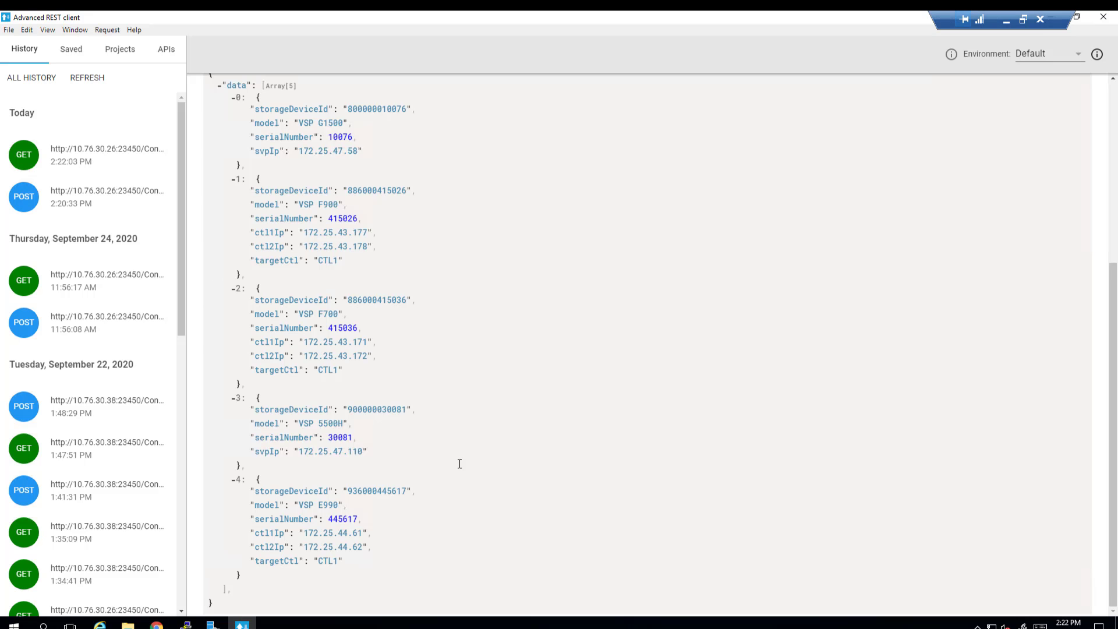
pyautogui.scroll(5, 460, 462)
pyautogui.click(394, 251)
pyautogui.write('acc')
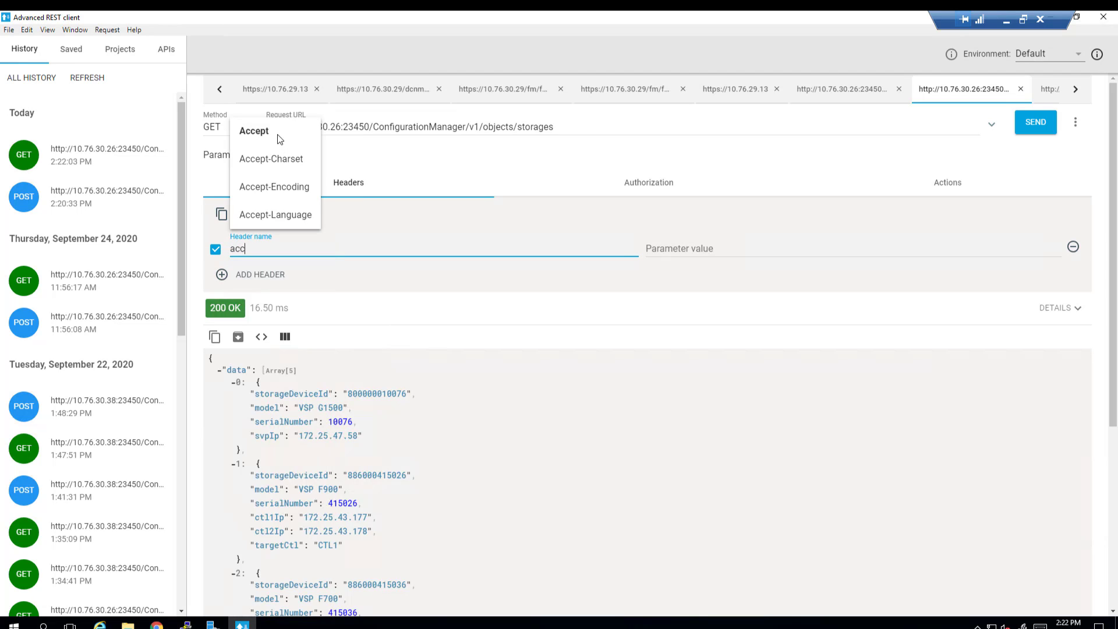
pyautogui.click(278, 135)
pyautogui.click(707, 255)
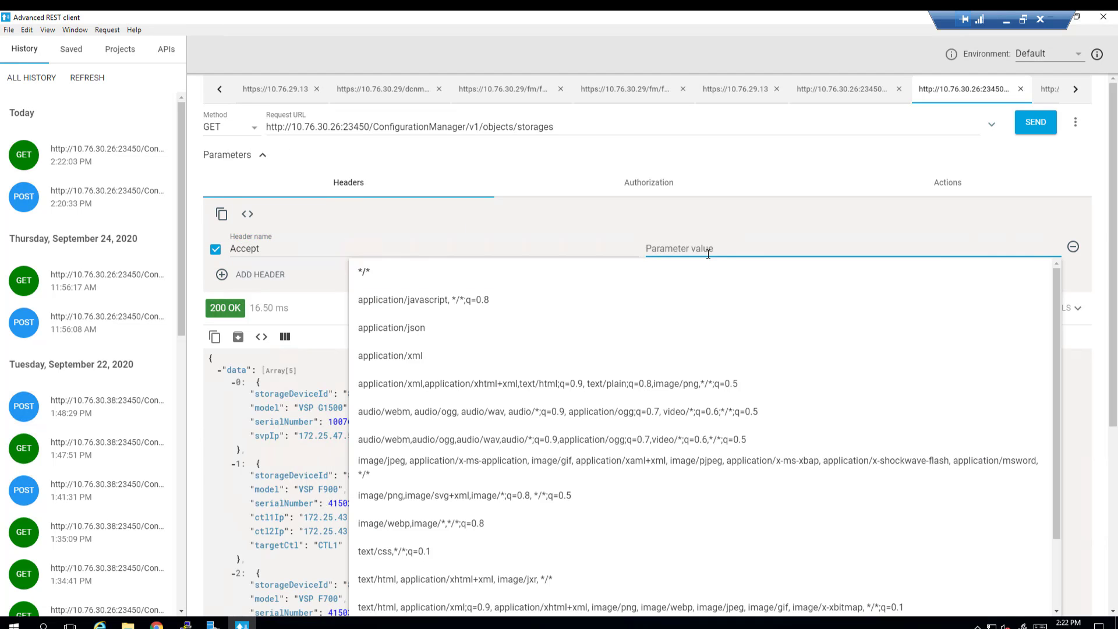
pyautogui.click(414, 332)
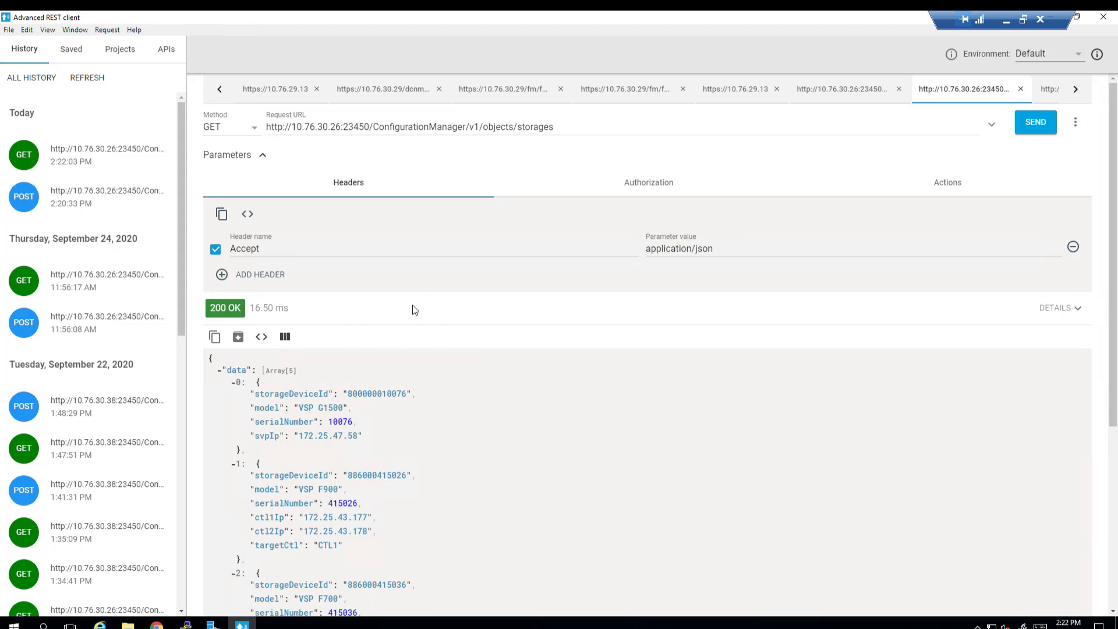
# Step: Set Basic authentication using the maintenance account's user name and password, then recheck headers
pyautogui.click(621, 184)
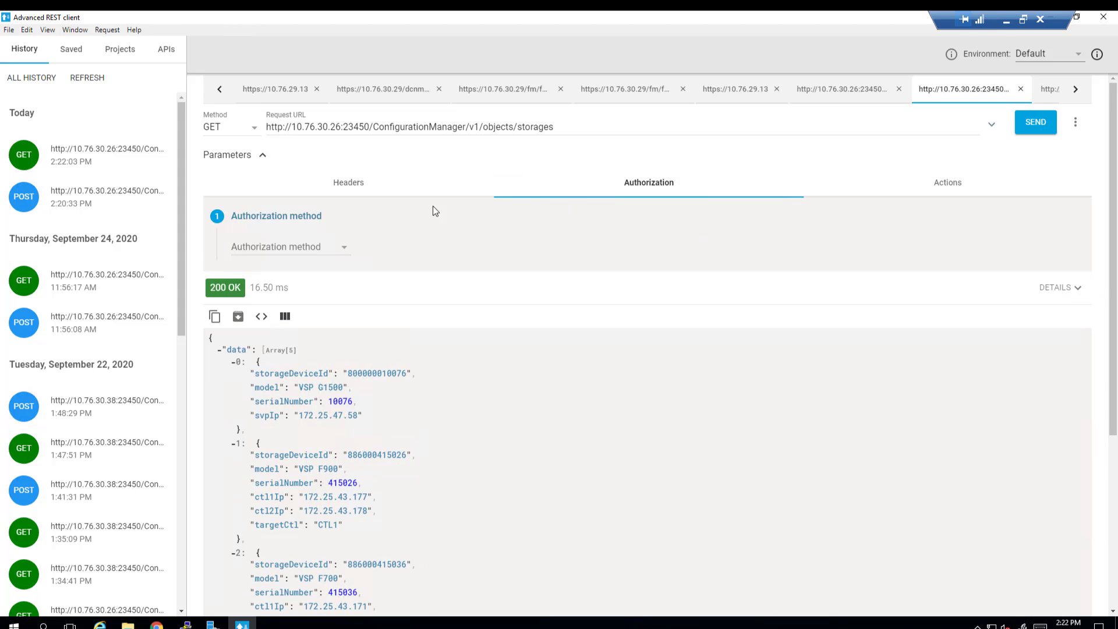
pyautogui.click(328, 249)
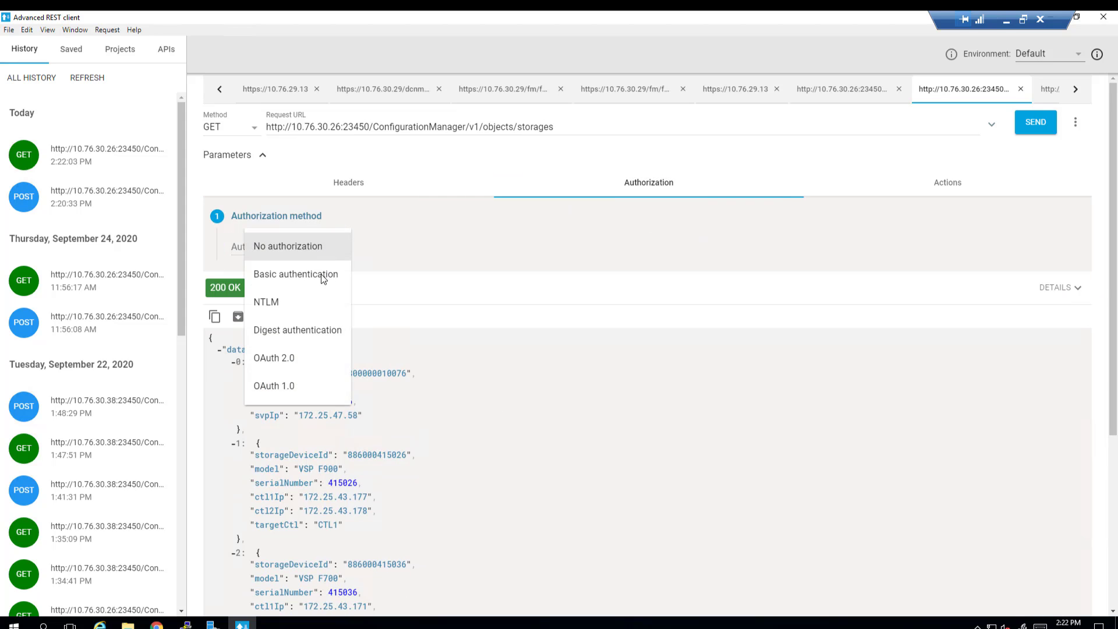
pyautogui.click(322, 275)
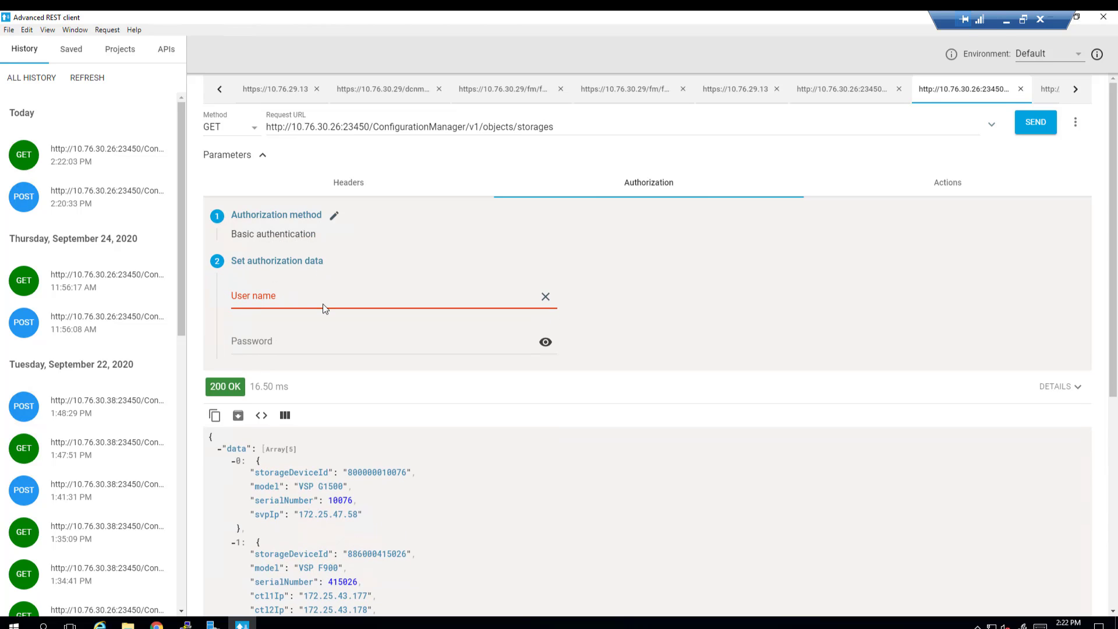
pyautogui.write('maintenance')
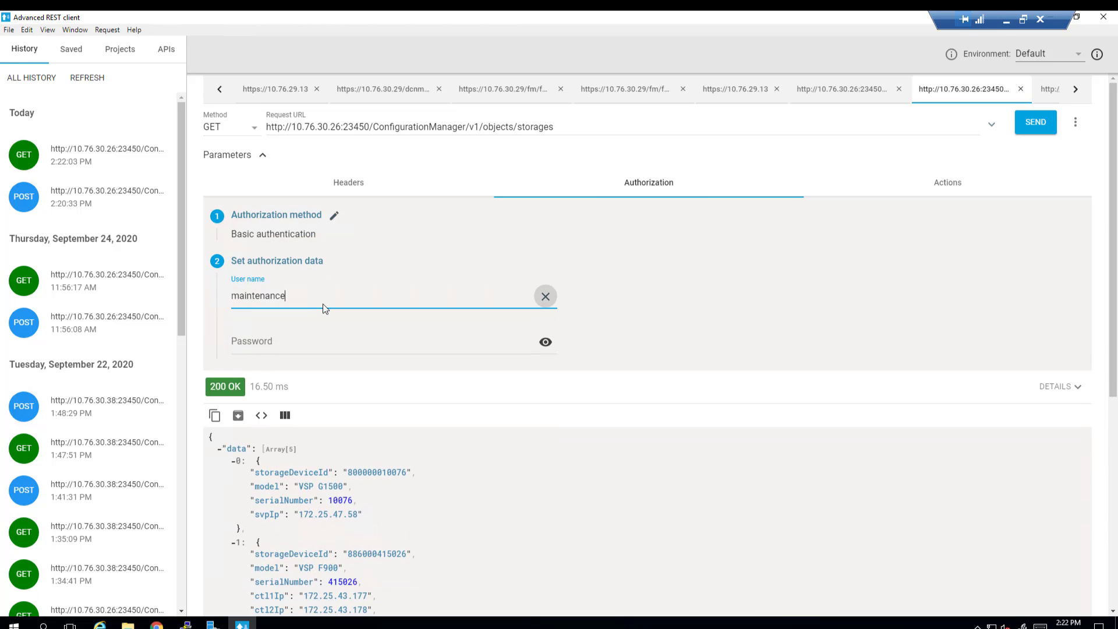
pyautogui.click(320, 341)
pyautogui.write('******')
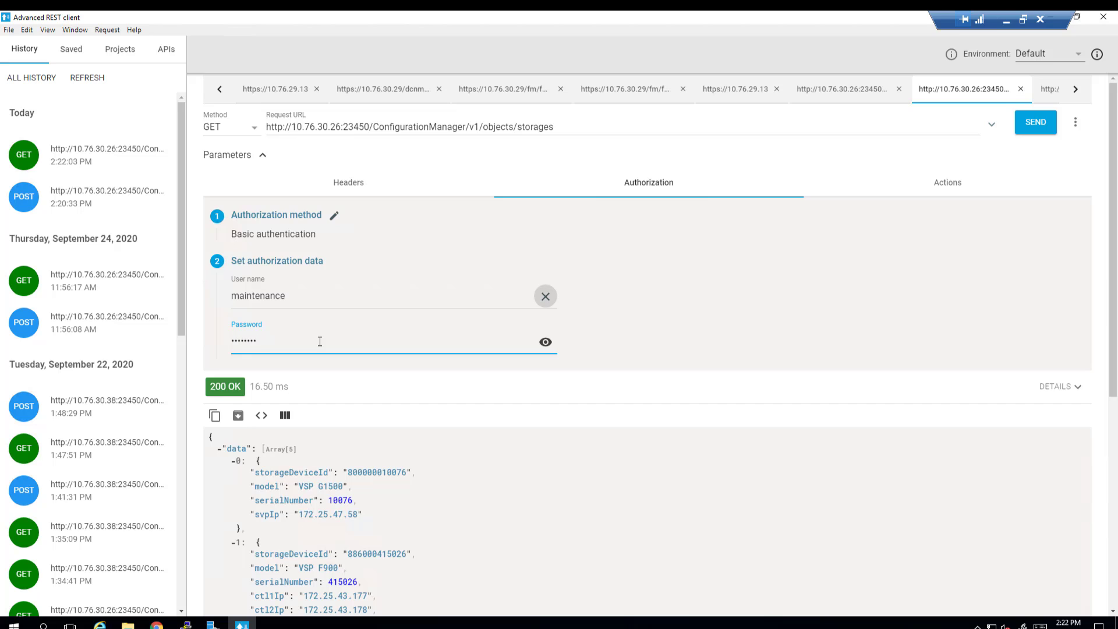
pyautogui.write('********')
pyautogui.click(348, 182)
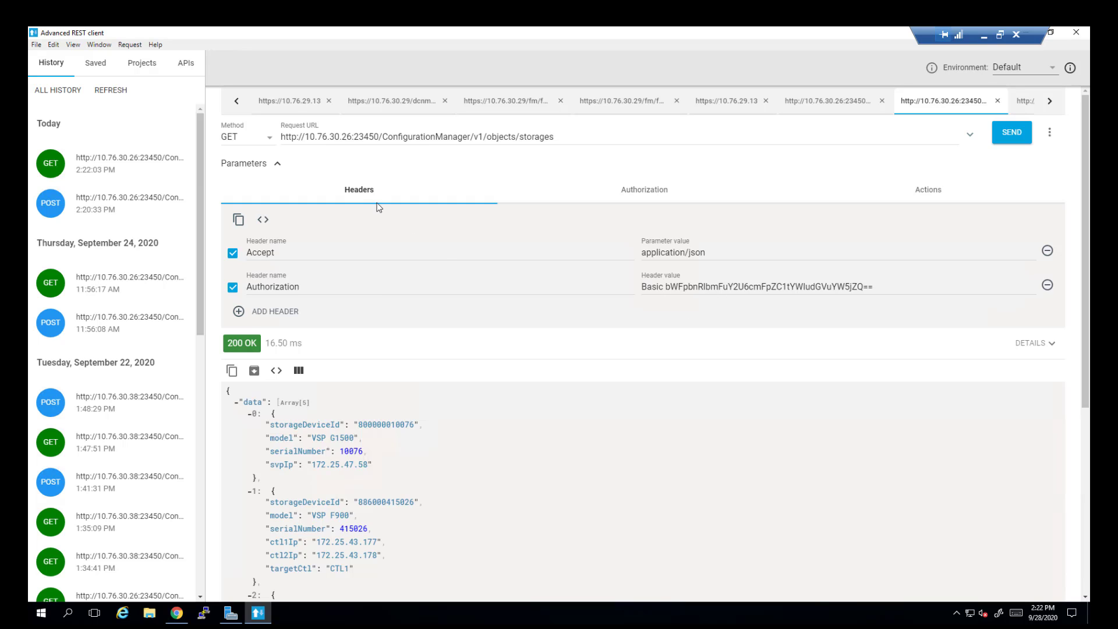
# Step: Make the request a POST and verify body values svpIp 172.25.47.112, serialNumber 30595, model VSP 5500H
pyautogui.click(264, 137)
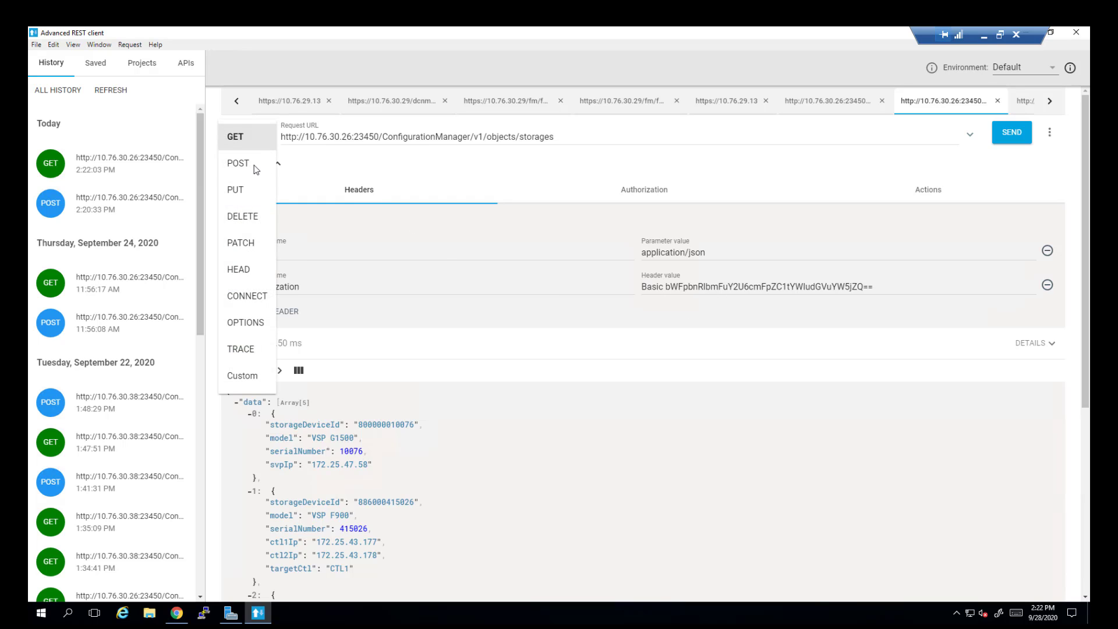
pyautogui.click(254, 166)
pyautogui.click(537, 190)
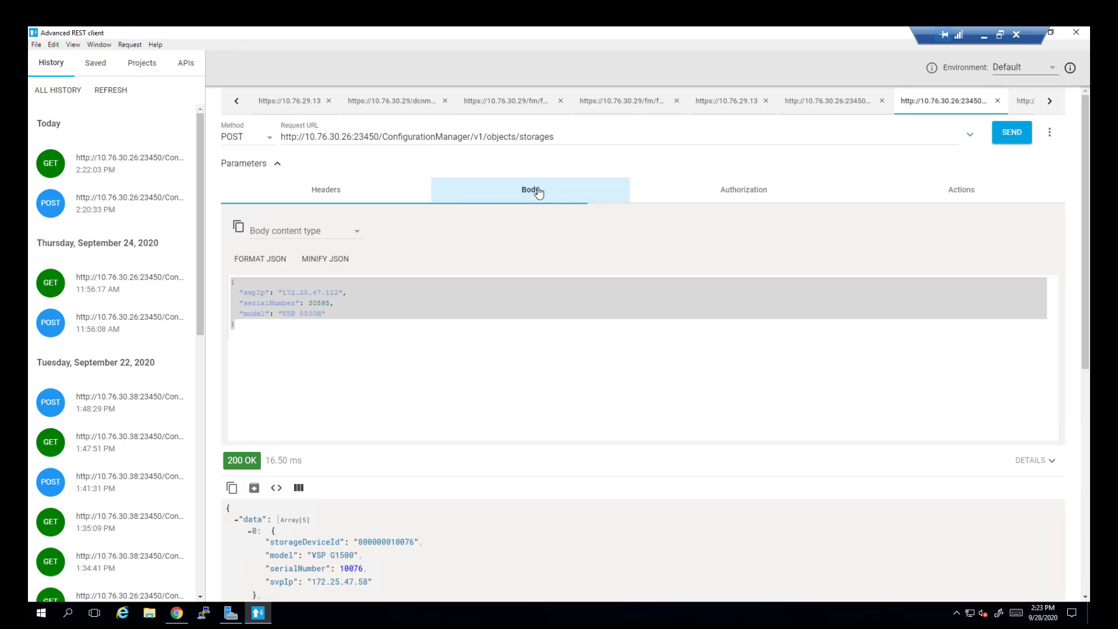
pyautogui.click(492, 312)
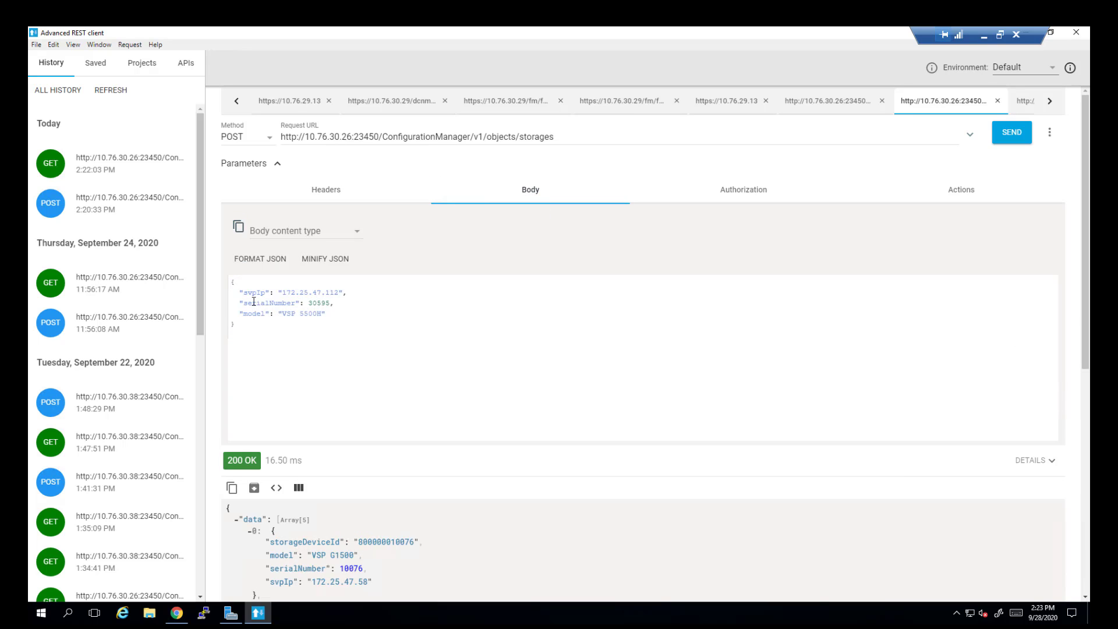
pyautogui.moveTo(244, 293); pyautogui.dragTo(324, 314)
pyautogui.click(340, 289)
pyautogui.click(324, 302)
pyautogui.click(236, 324)
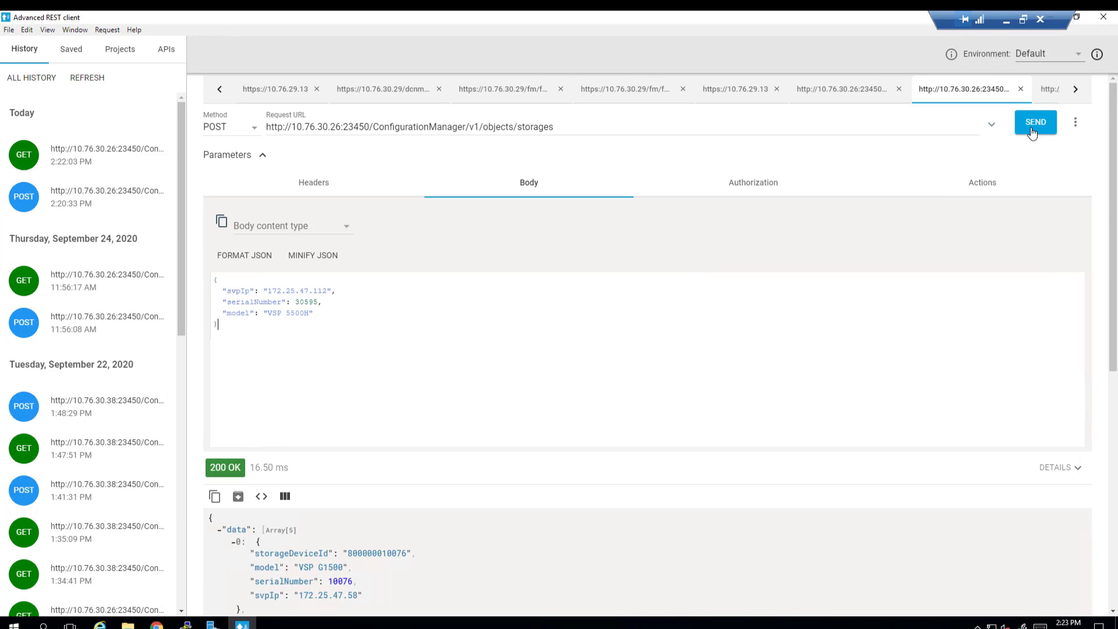
pyautogui.click(1033, 133)
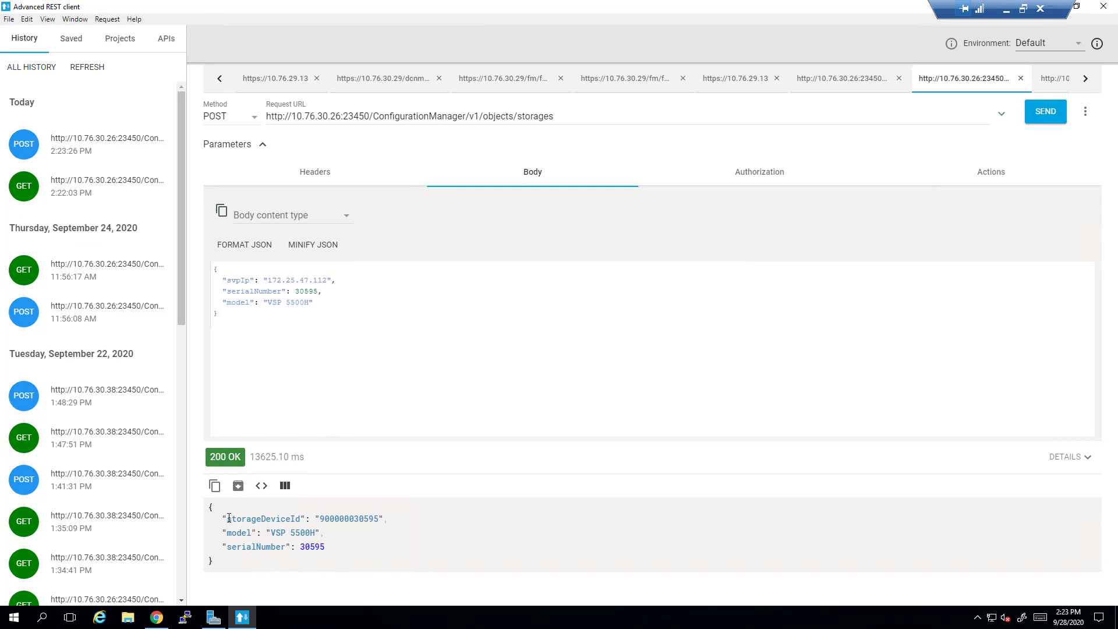
pyautogui.moveTo(223, 518); pyautogui.dragTo(375, 551)
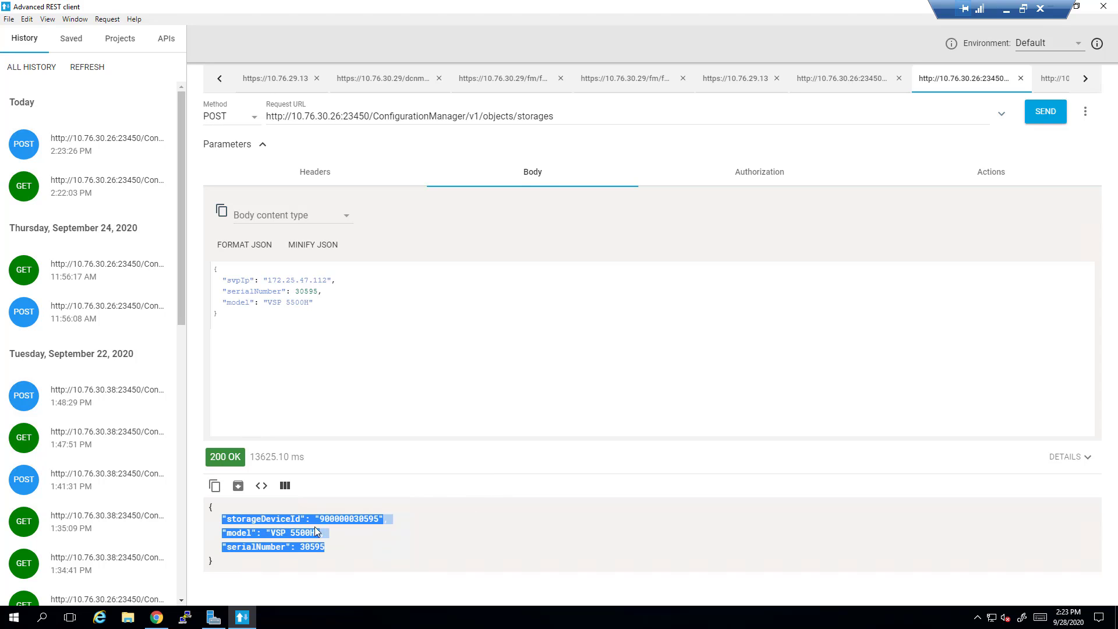
pyautogui.click(443, 419)
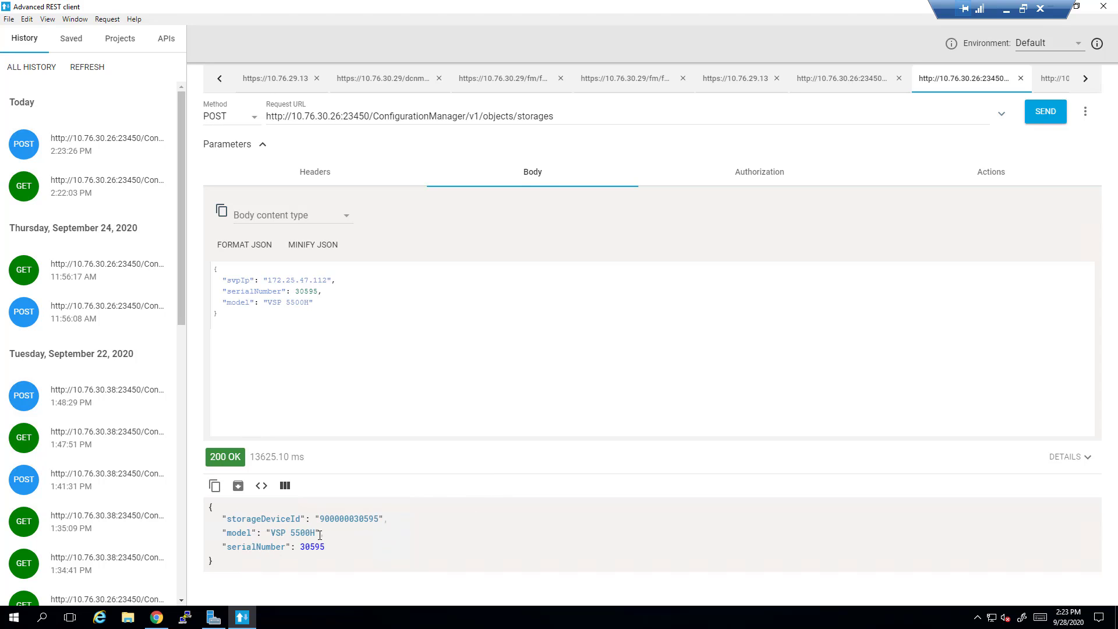
# Step: Re-send the request as GET and locate the VSP 5500H entry with serial 30595
pyautogui.click(250, 127)
pyautogui.click(227, 119)
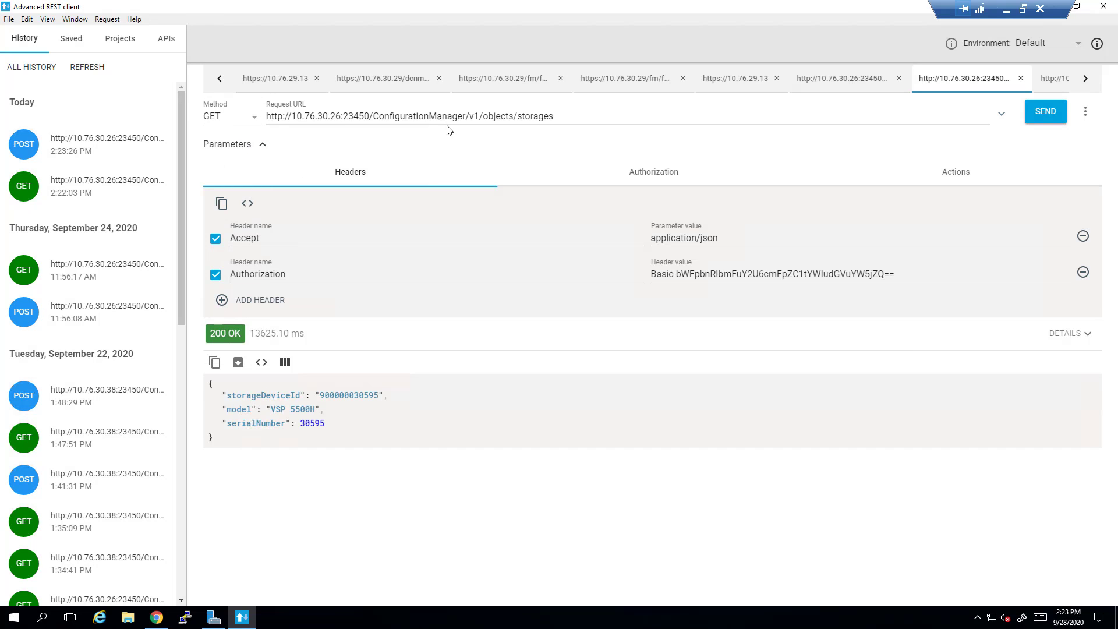
pyautogui.click(1056, 113)
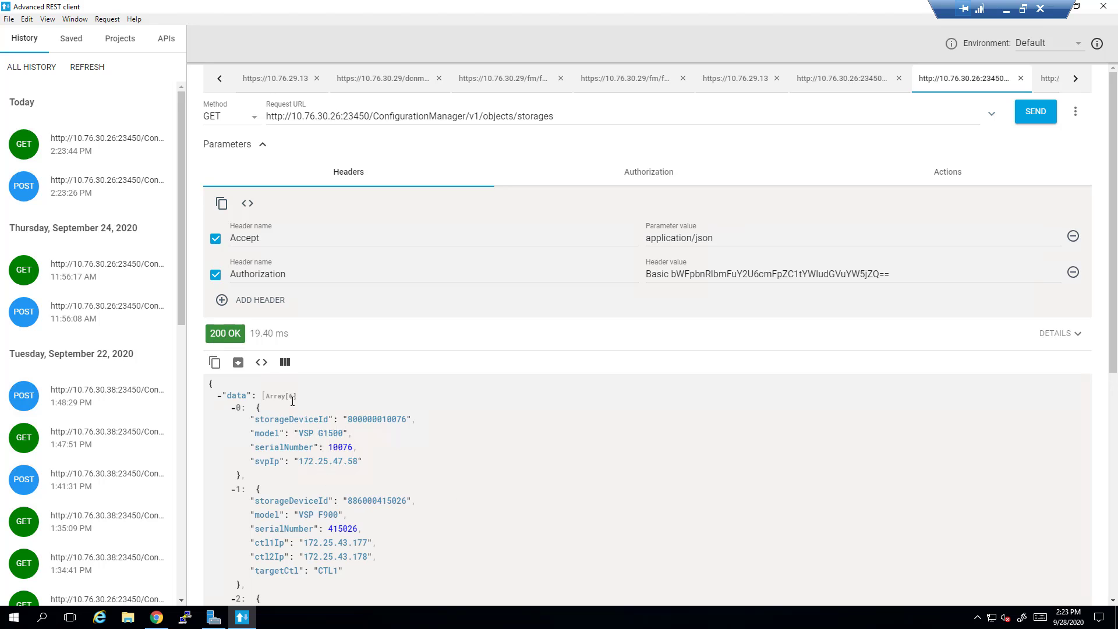
pyautogui.moveTo(292, 401); pyautogui.dragTo(291, 396)
pyautogui.scroll(-5, 366, 421)
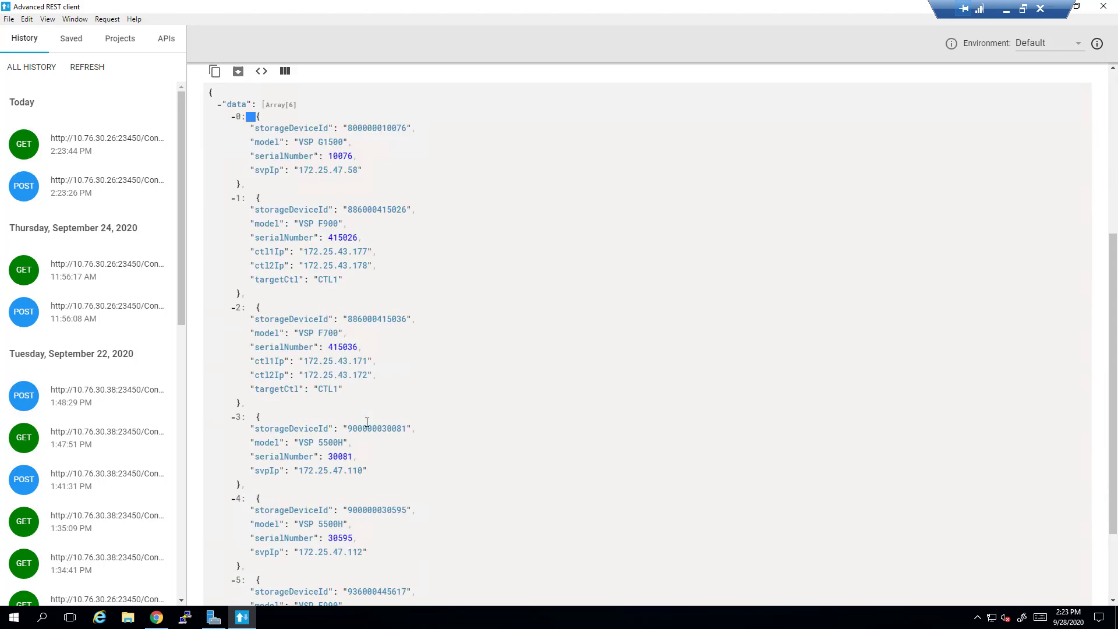
pyautogui.scroll(-1, 367, 420)
pyautogui.moveTo(376, 494); pyautogui.dragTo(225, 441)
pyautogui.click(399, 478)
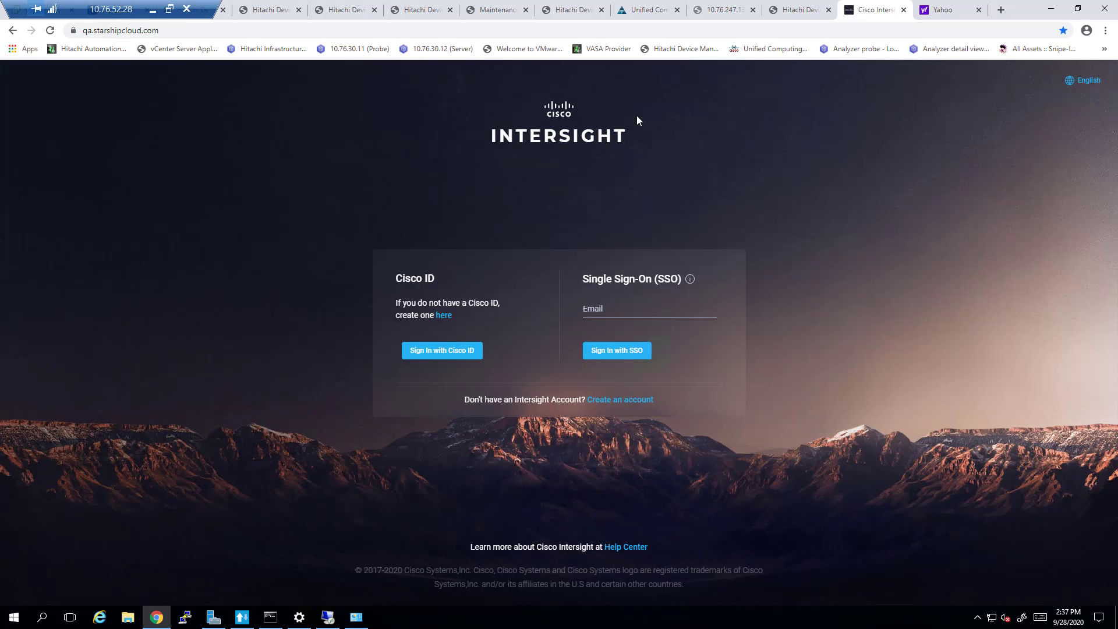
# Step: Sign in with the Cisco ID e-mail and password, then choose the Hitachi-Certification-Cloud account
pyautogui.click(443, 351)
pyautogui.click(460, 356)
pyautogui.click(524, 344)
pyautogui.write('••••••••')
pyautogui.click(552, 380)
pyautogui.click(527, 327)
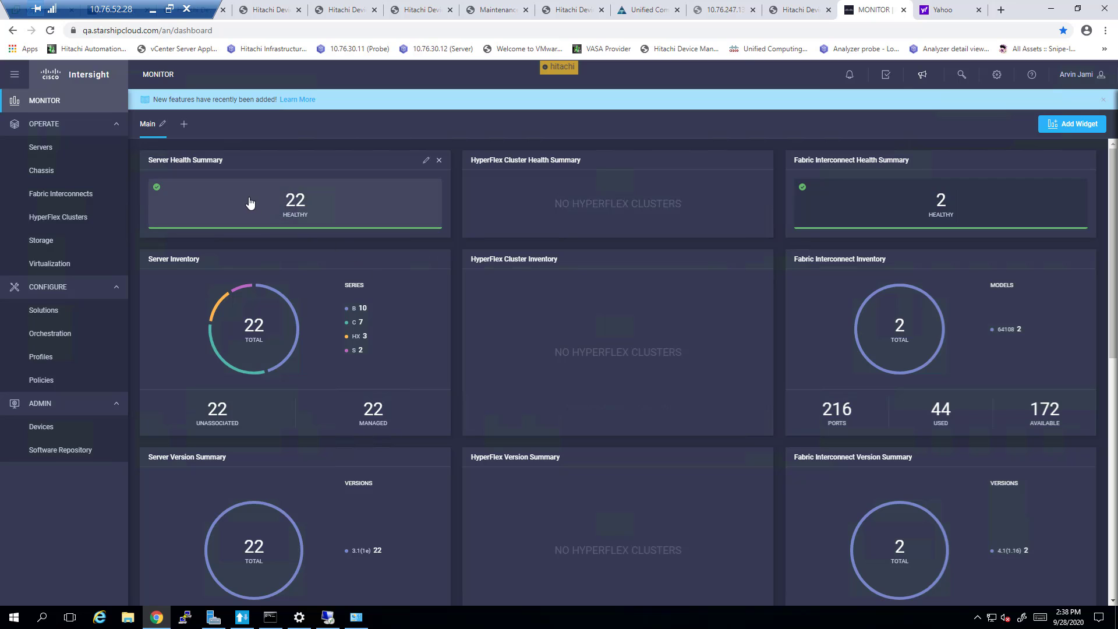
# Step: Go to ADMIN > Devices and scroll through the 17 registered devices
pyautogui.click(70, 428)
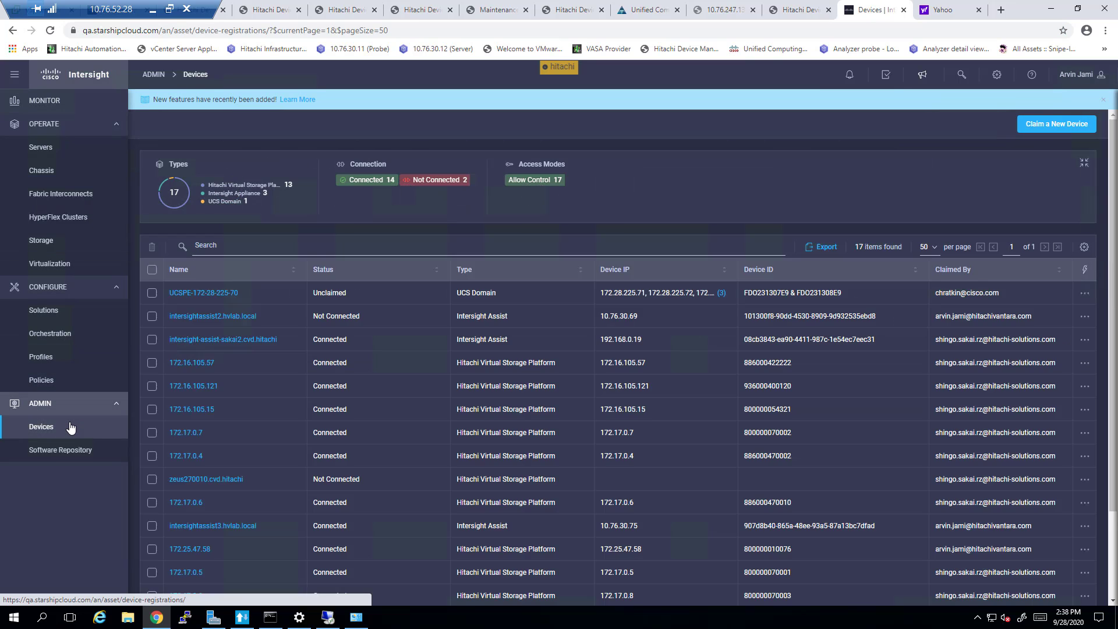
pyautogui.scroll(-2, 280, 336)
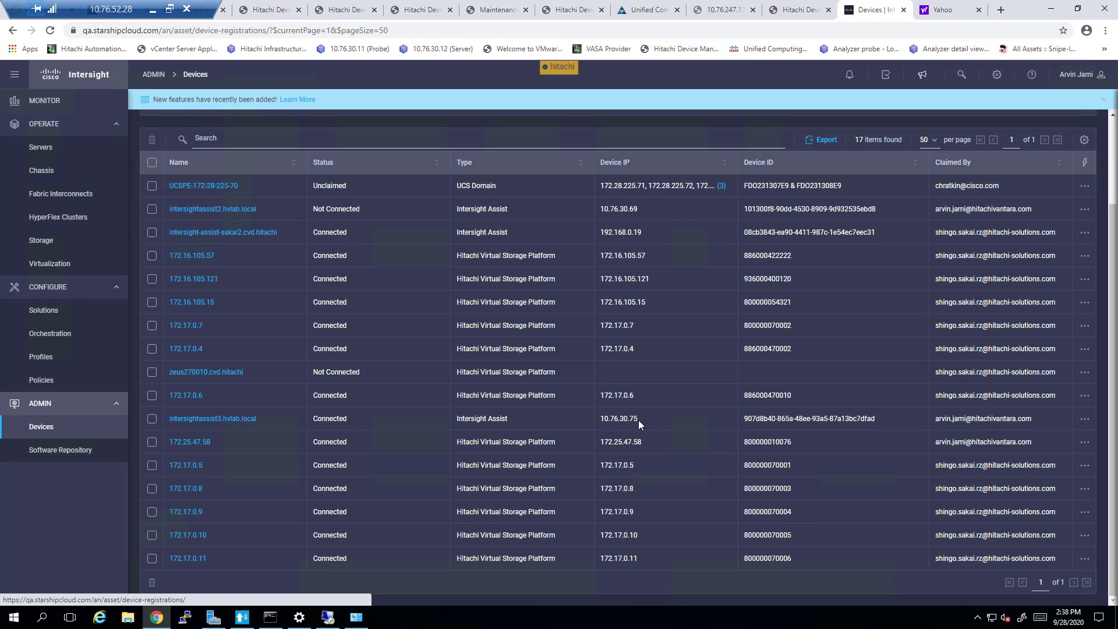
pyautogui.scroll(2, 929, 158)
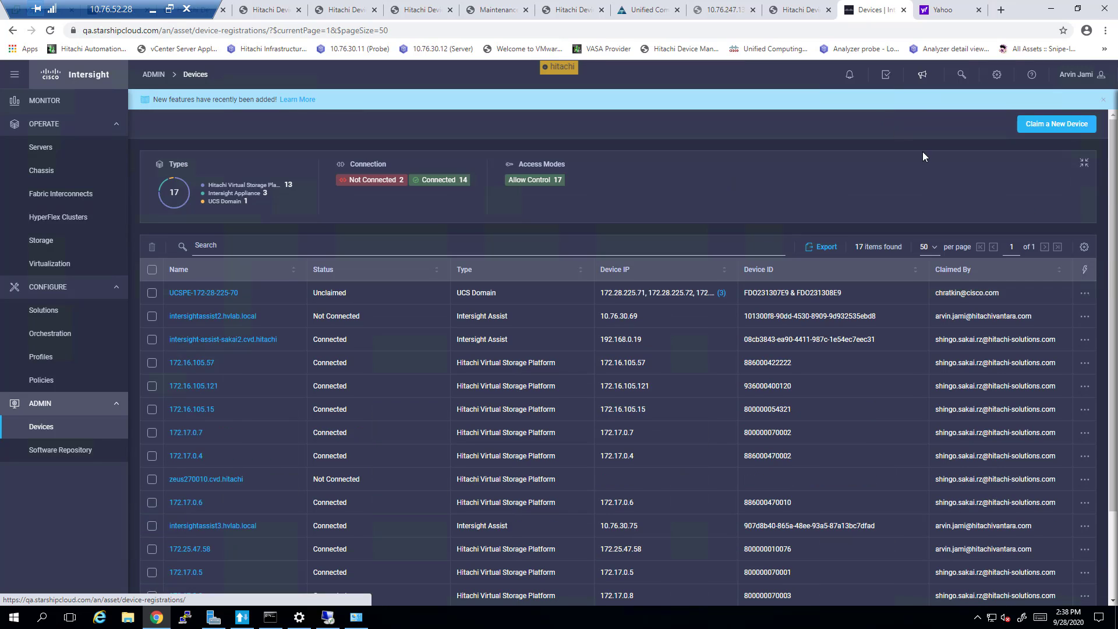
# Step: Start a claim through Assist intersightassist3.hvlab.local for a Hitachi Virtual Storage Platform
pyautogui.click(1044, 130)
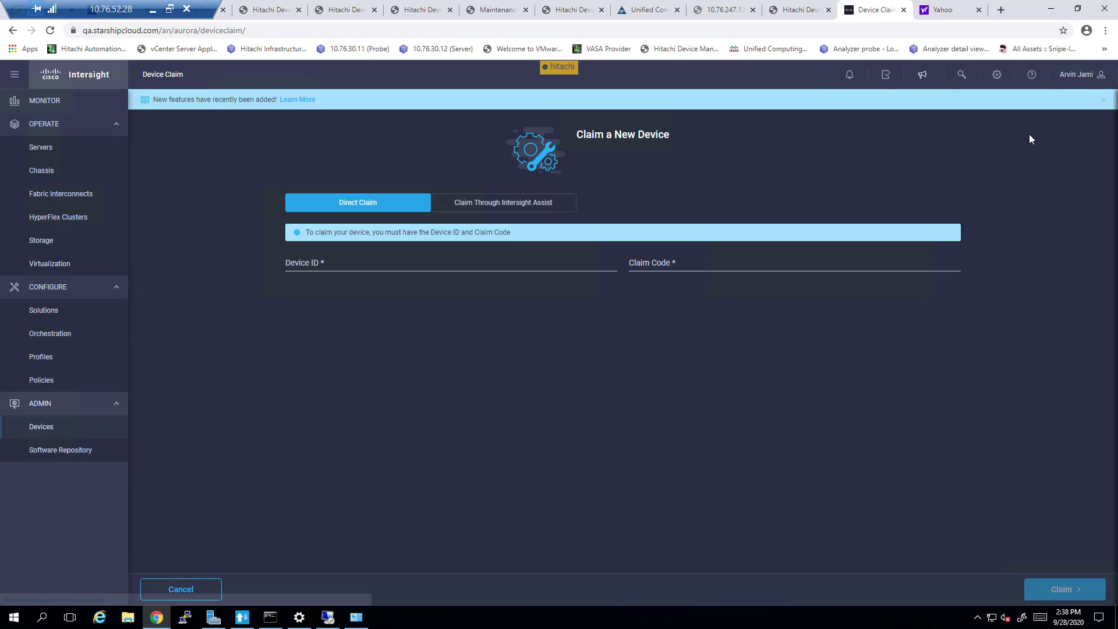
pyautogui.click(527, 204)
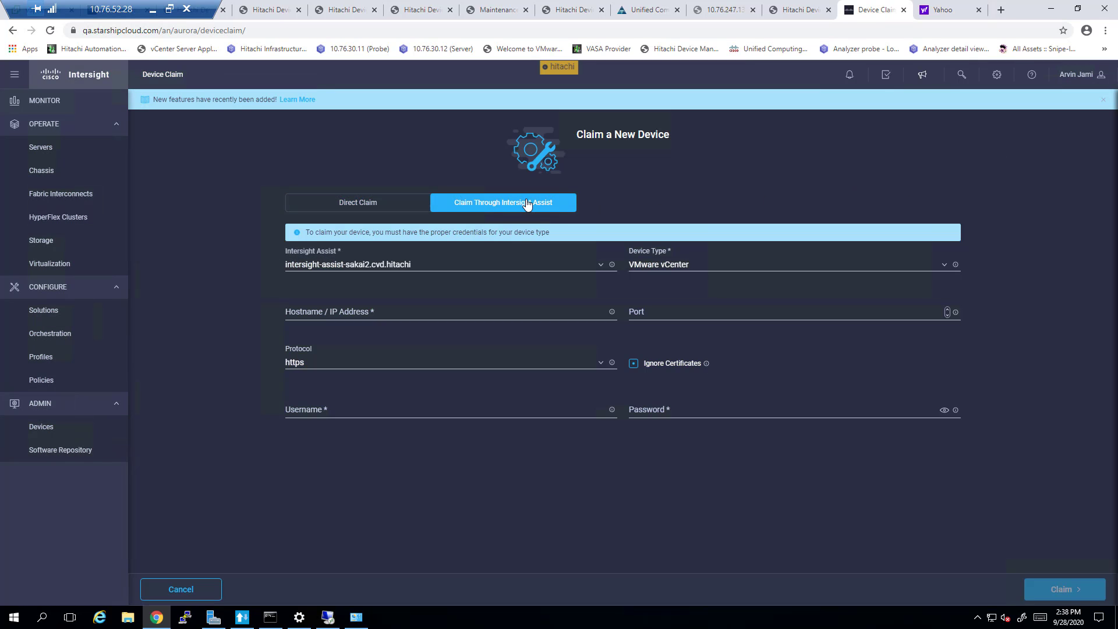
pyautogui.click(600, 268)
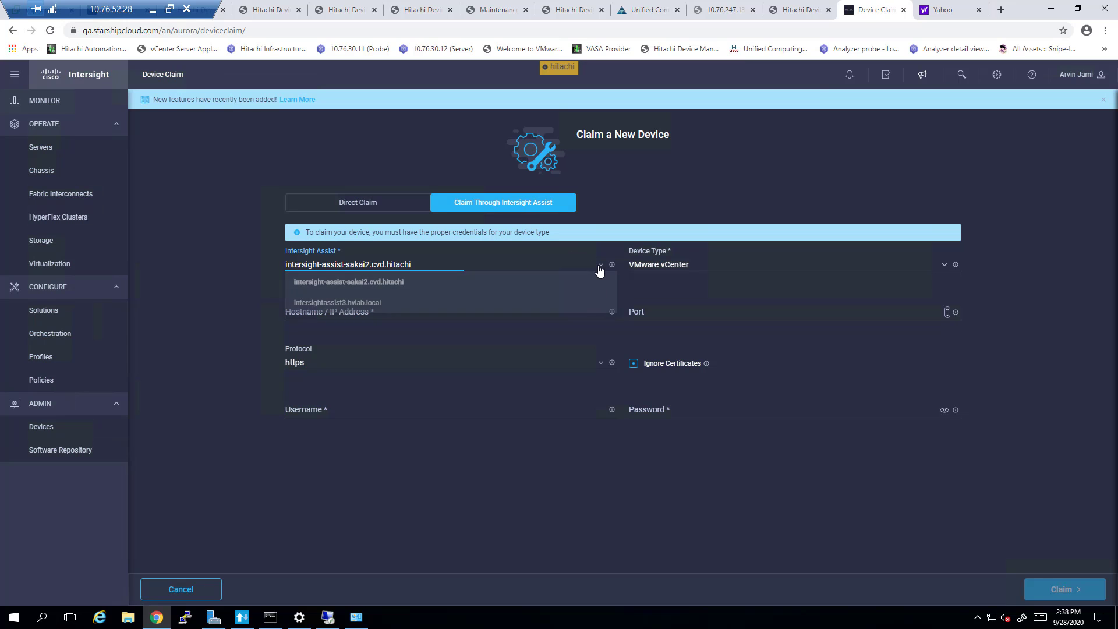
pyautogui.click(350, 303)
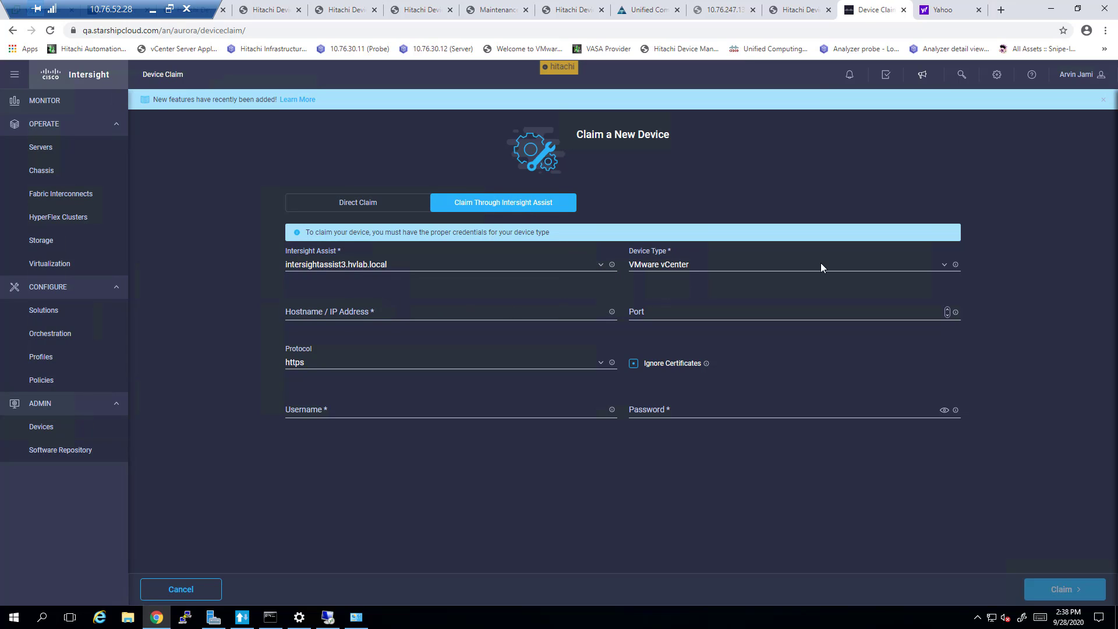
pyautogui.click(943, 265)
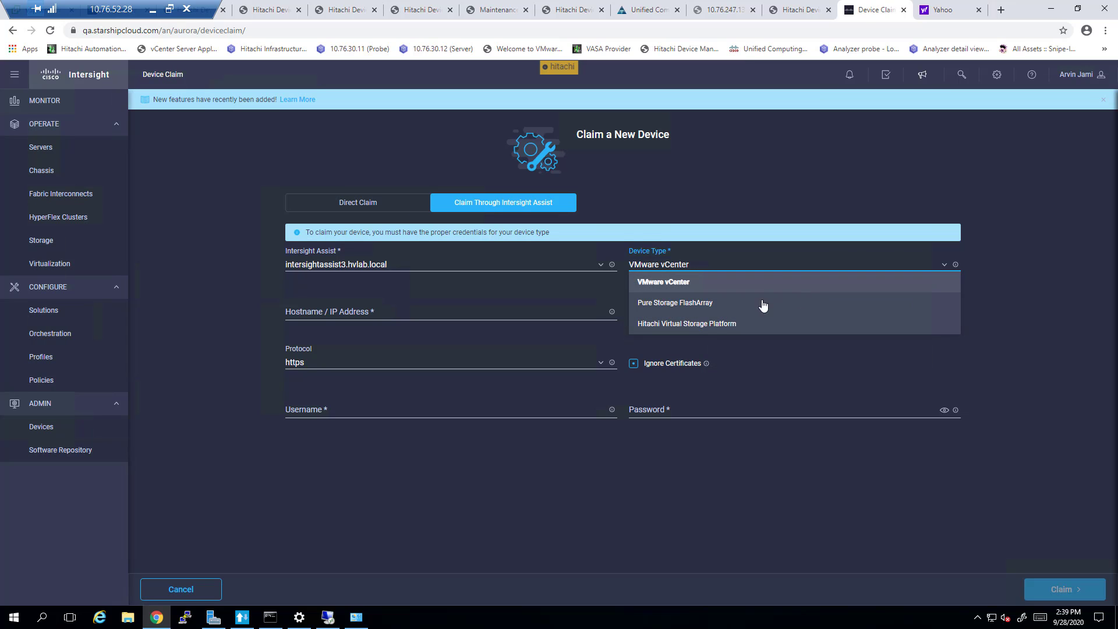
pyautogui.click(708, 327)
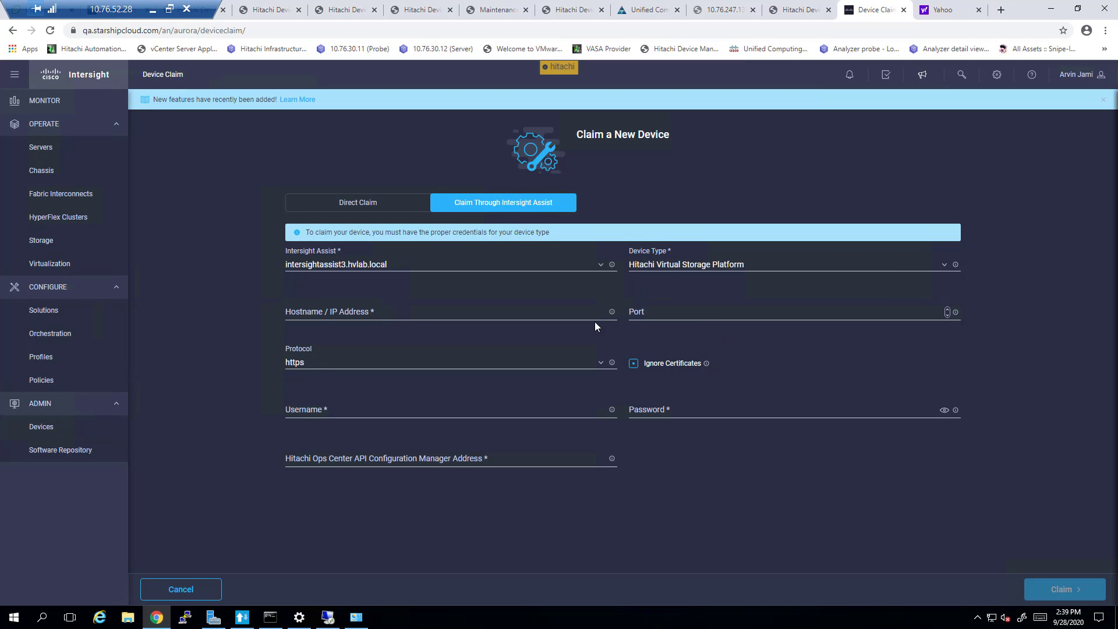
# Step: Enter hostname 172.25.47.112 with port 23451
pyautogui.click(528, 309)
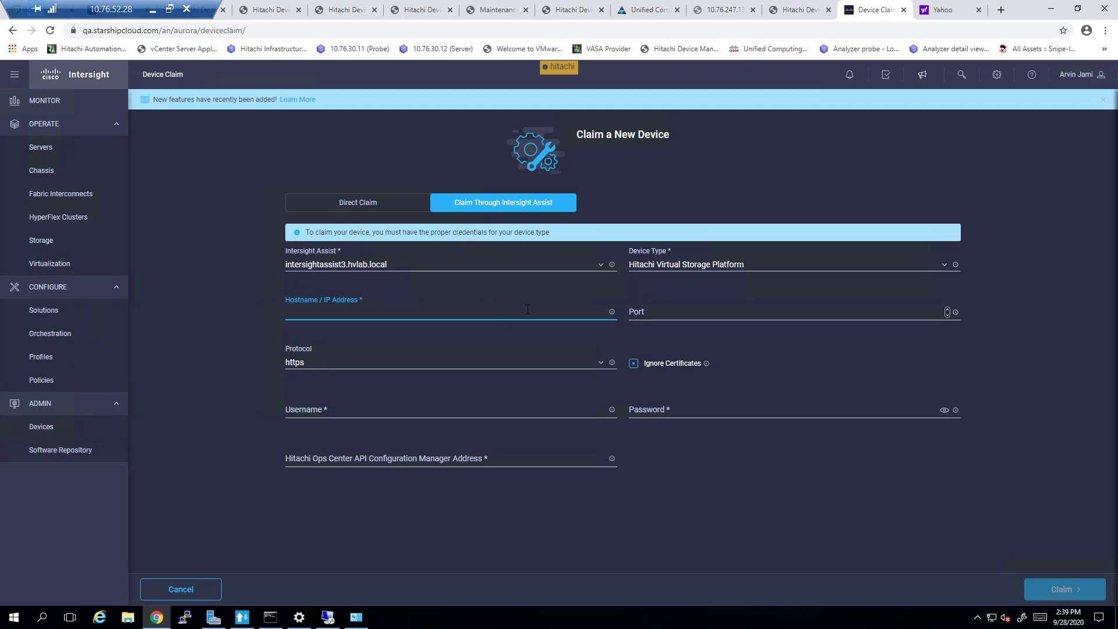
pyautogui.write('172.25.47.11')
pyautogui.write('2')
pyautogui.click(694, 316)
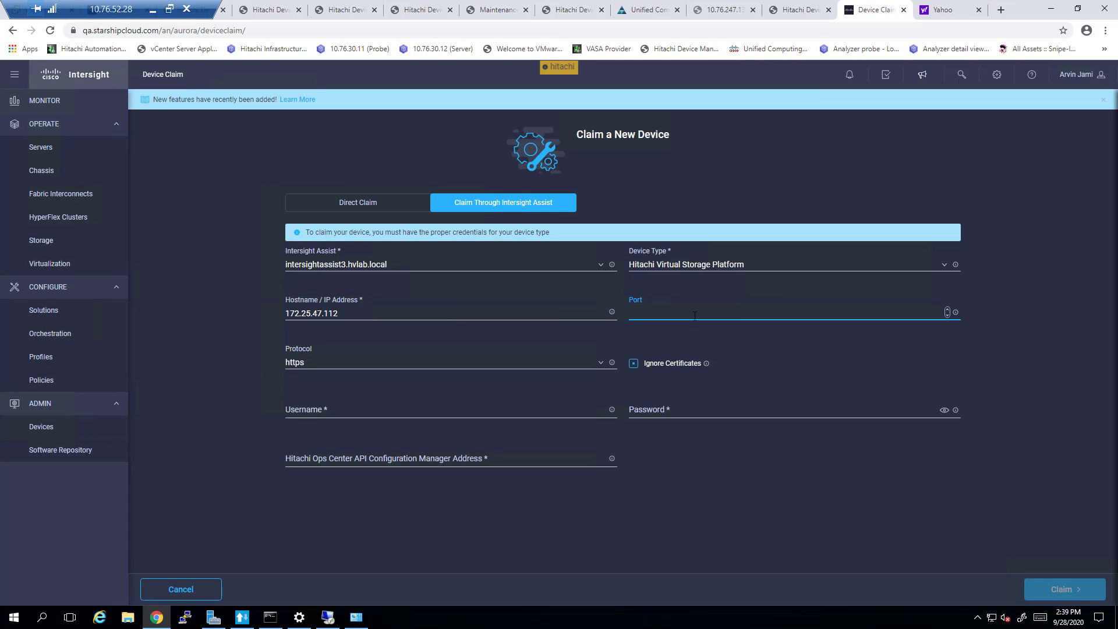
pyautogui.write('23451')
# Step: Enter the maintenance account credentials and Ops Center Configuration Manager address 10.76.30.26
pyautogui.click(342, 408)
pyautogui.write('maintenance')
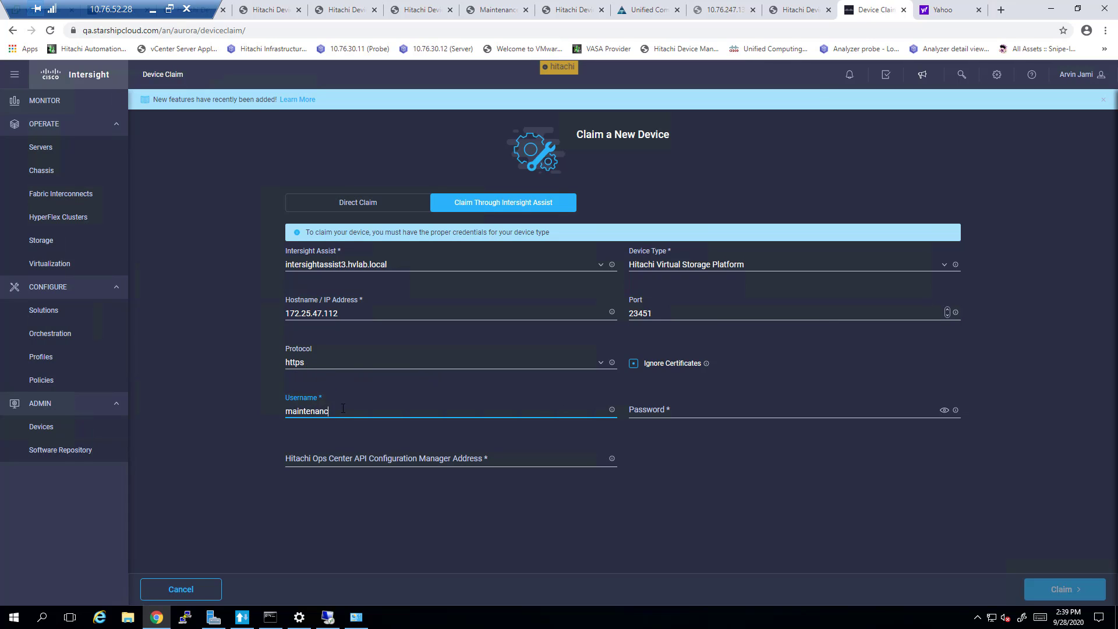
pyautogui.press('Tab')
pyautogui.write('***************')
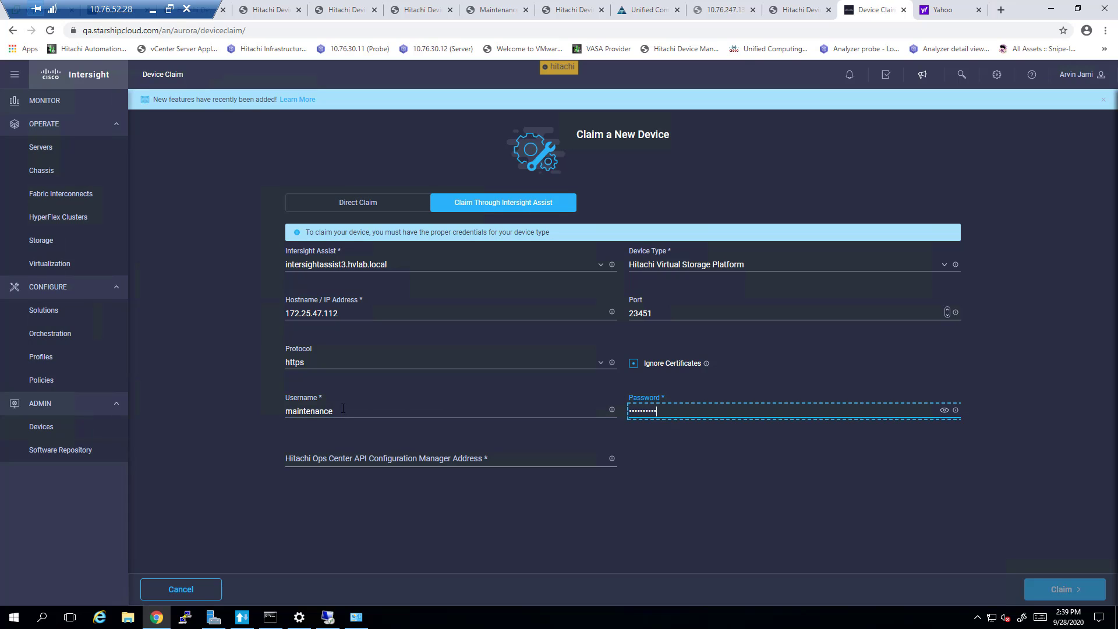
pyautogui.click(334, 463)
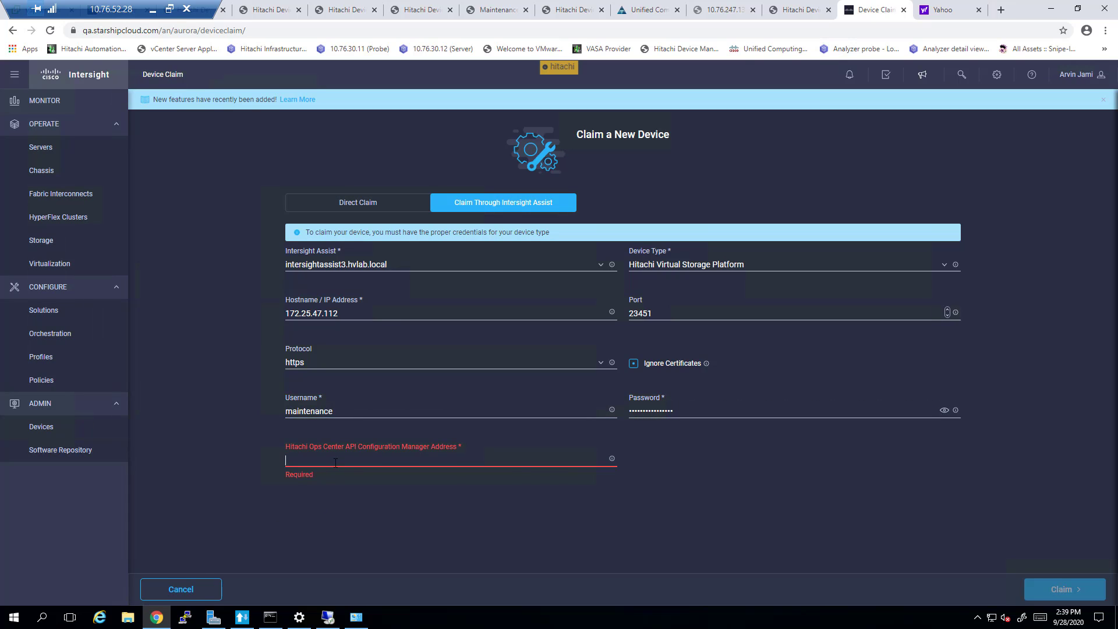
pyautogui.write('10.76.30.26')
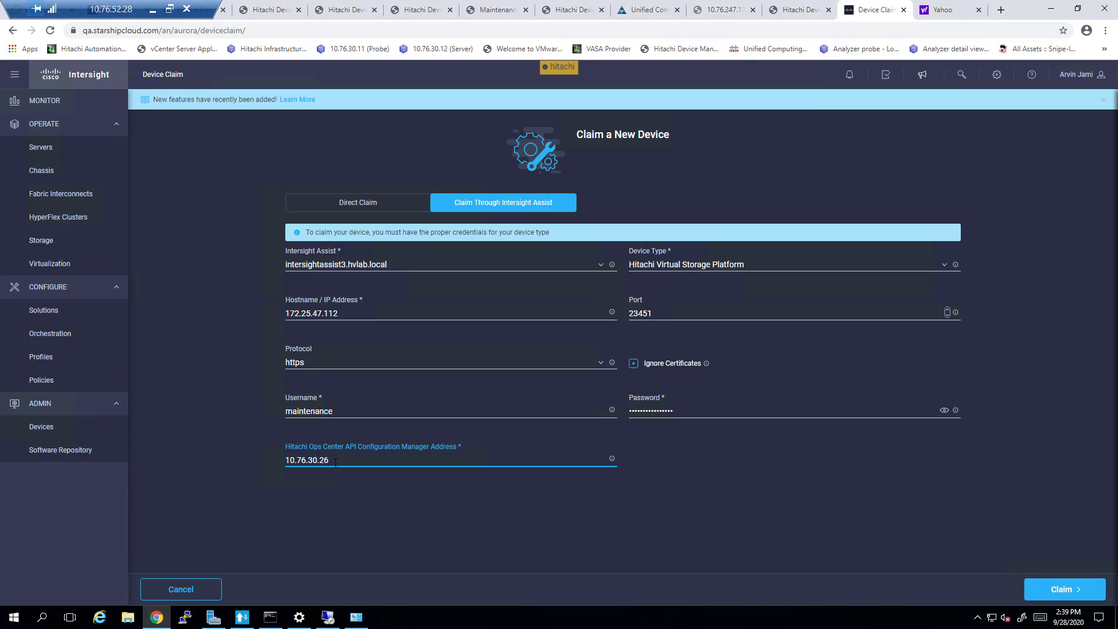
# Step: Submit the claim and follow the Claim Device request for 172.25.47.112 to Success
pyautogui.click(1077, 591)
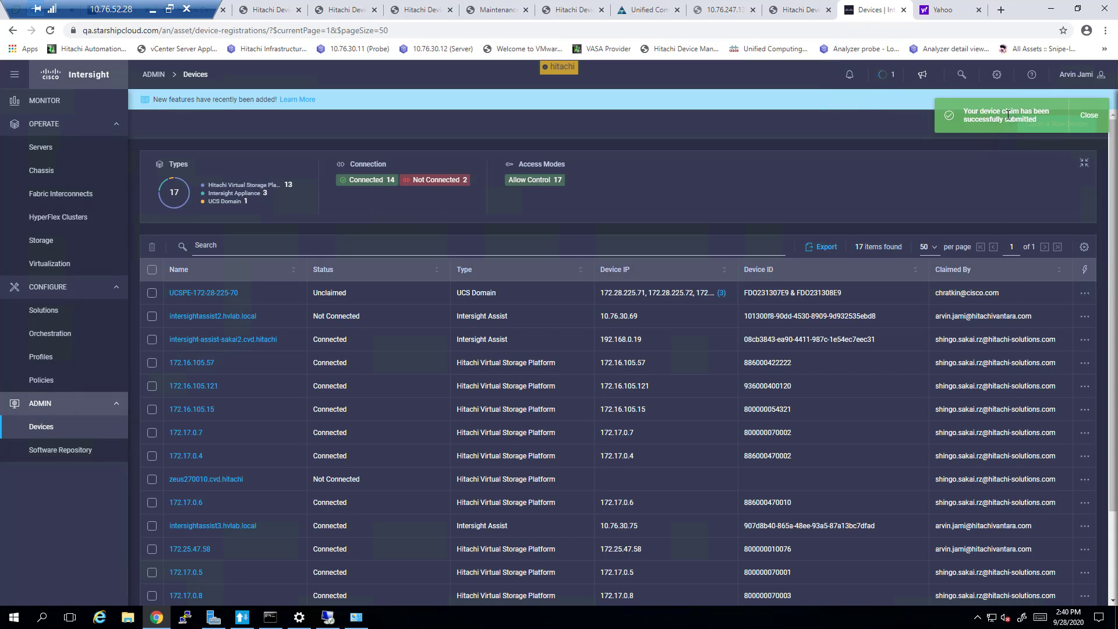
pyautogui.click(880, 77)
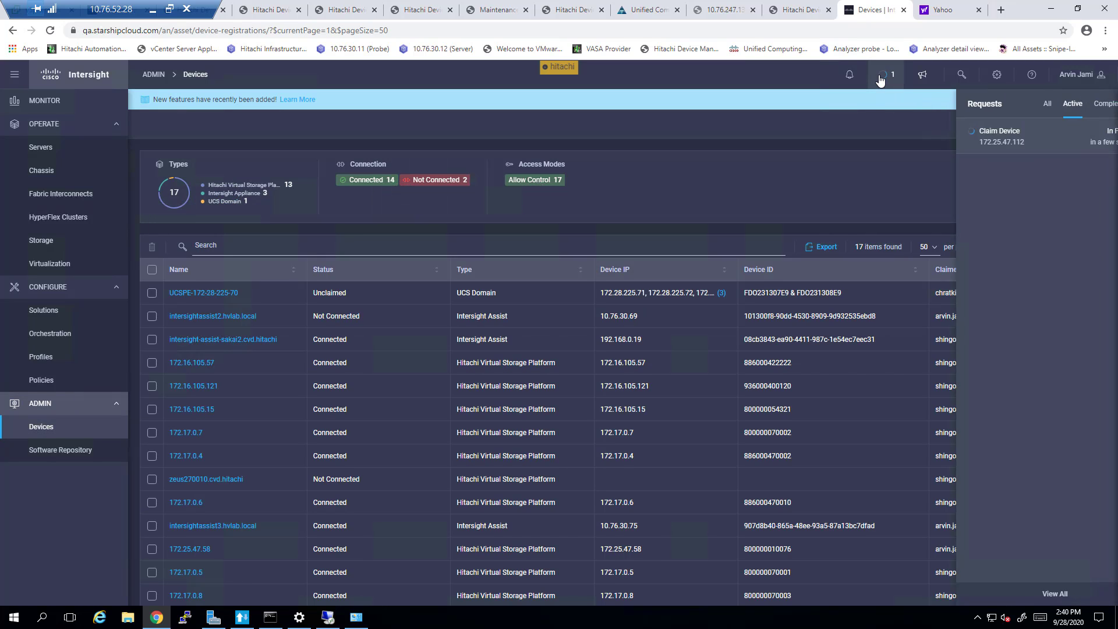
pyautogui.click(959, 139)
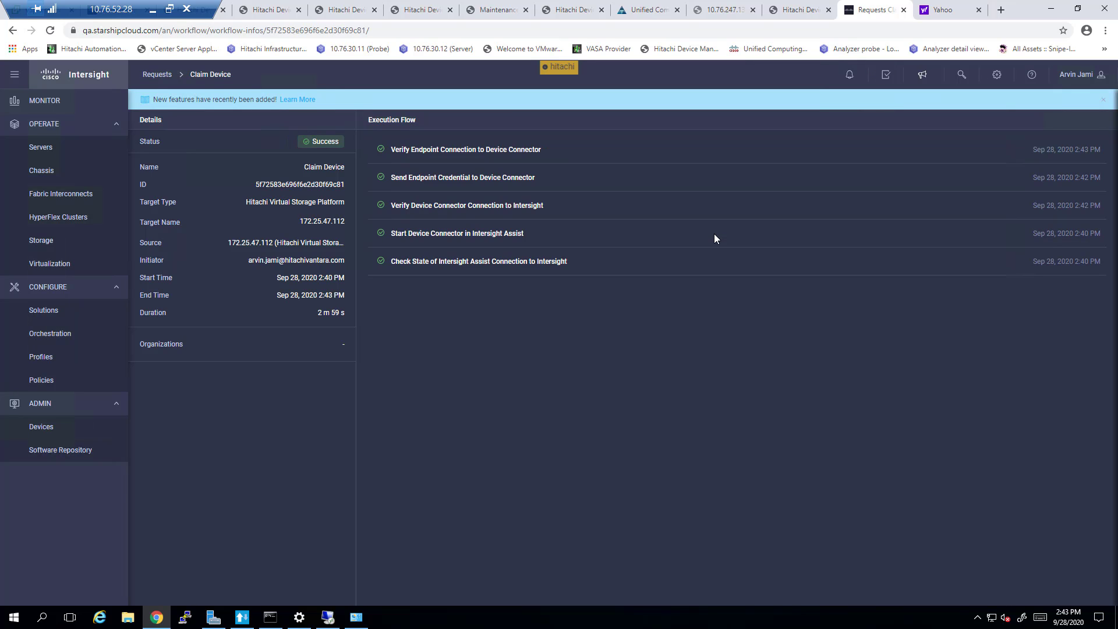
# Step: Find 172.25.47.112 listed as Connected among 18 devices and open its details
pyautogui.click(87, 432)
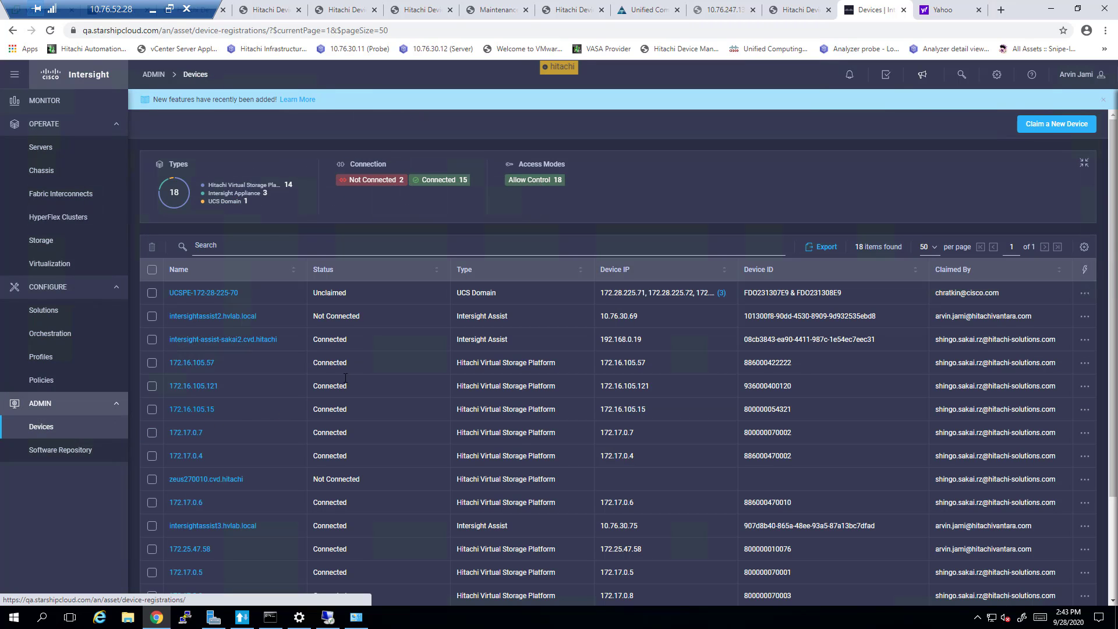
pyautogui.scroll(-3, 344, 382)
pyautogui.scroll(-1, 344, 382)
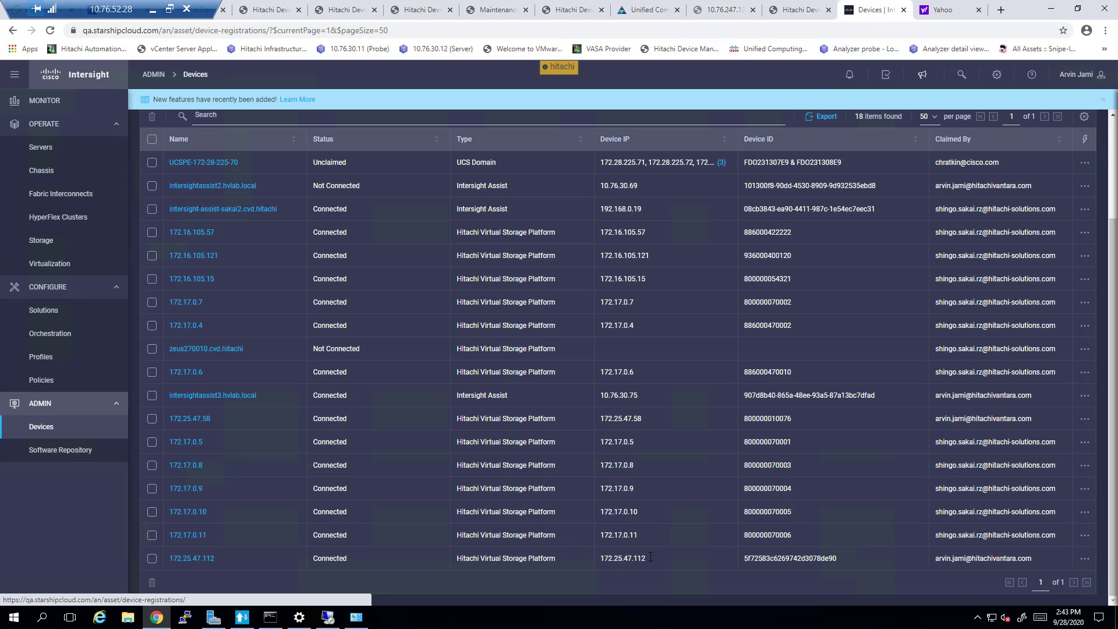
pyautogui.click(208, 560)
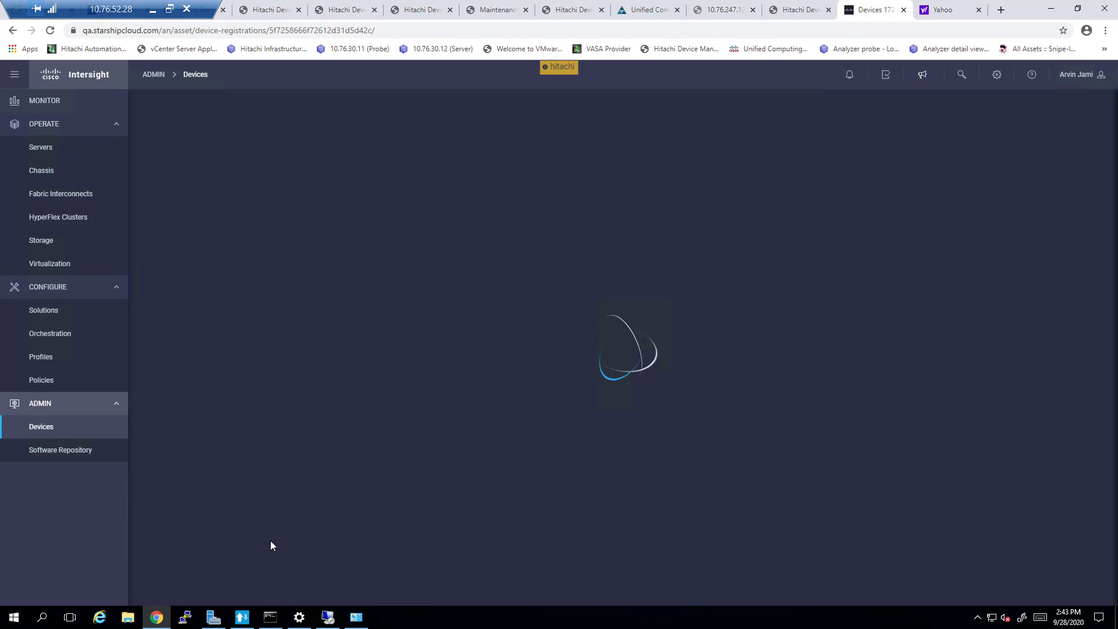